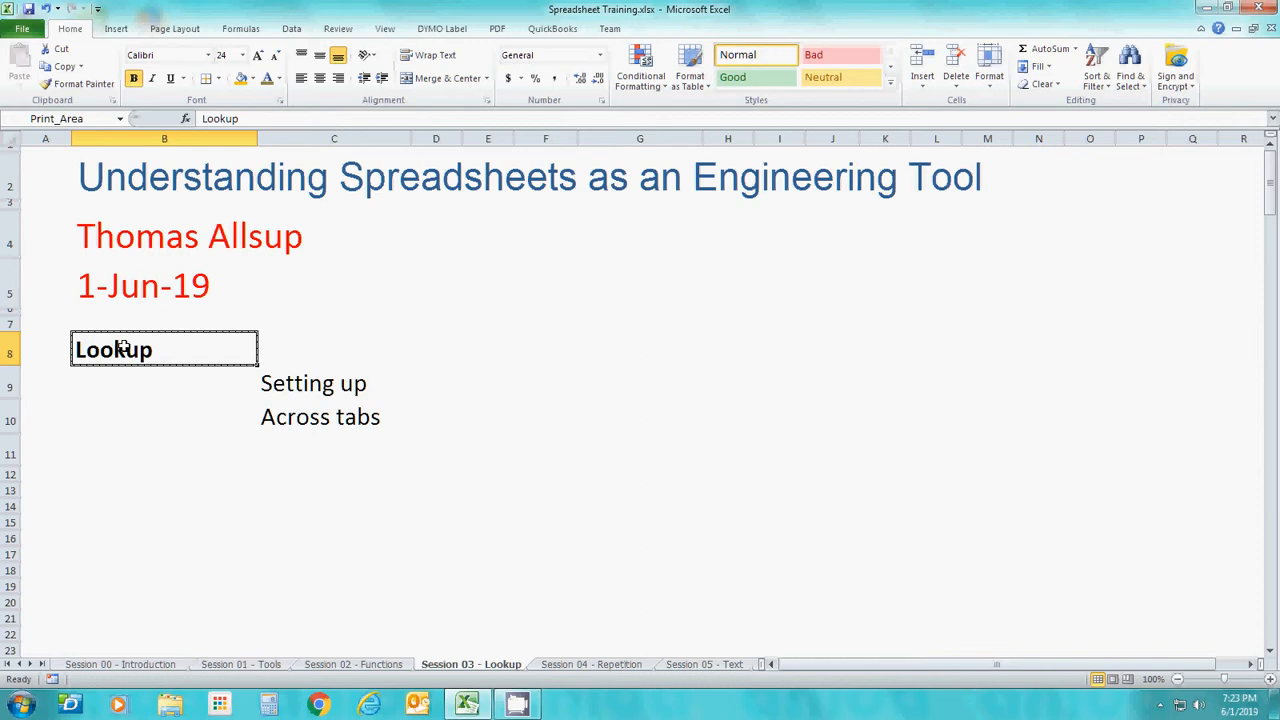
Find the table of numbered TV networks below the session headings and go to its first number in D27.
key("Down")
key("Down")
key("Down")
key("Down")
key("Down")
key("Down")
key("Down")
key("Down")
key("Down")
key("Down")
key("Down")
key("Down")
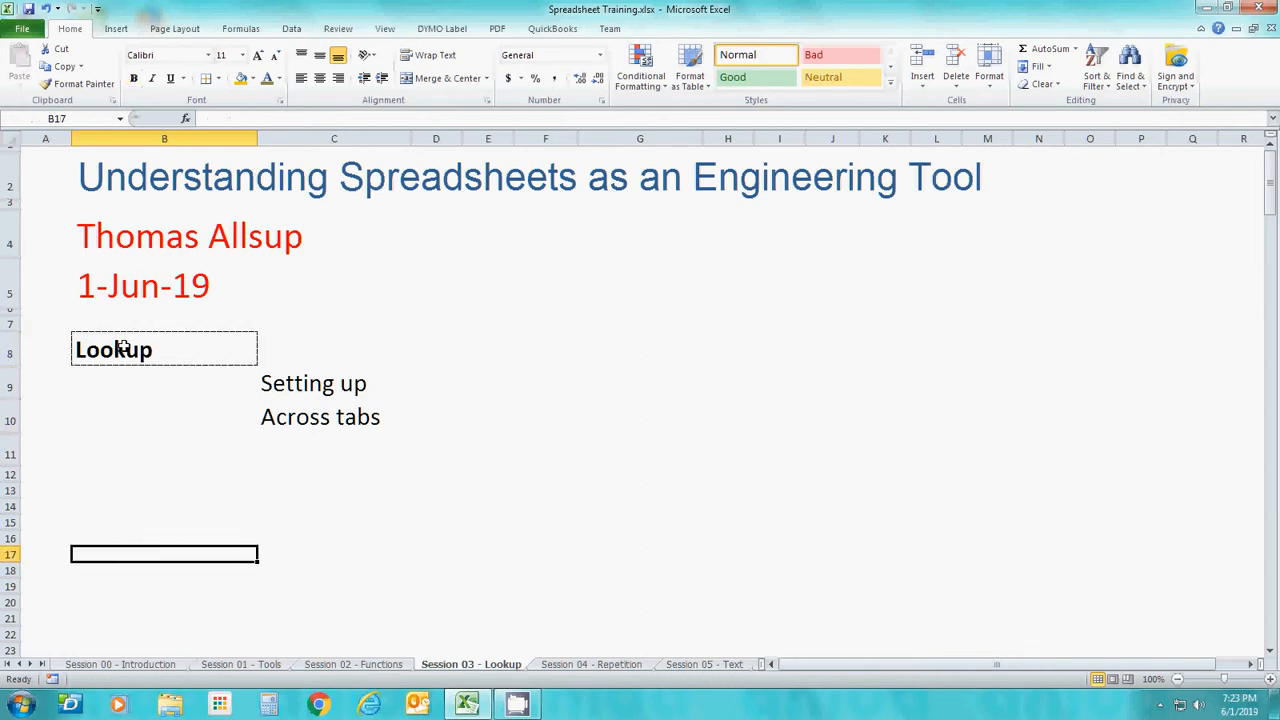
key("Down")
key("Down")
key("Down")
key("Down")
key("Down")
key("Down")
key("Down")
key("Down")
key("Down")
key("Down")
key("Down")
key("Down")
key("Down")
key("Down")
key("Down")
key("Down")
key("Down")
key("Down")
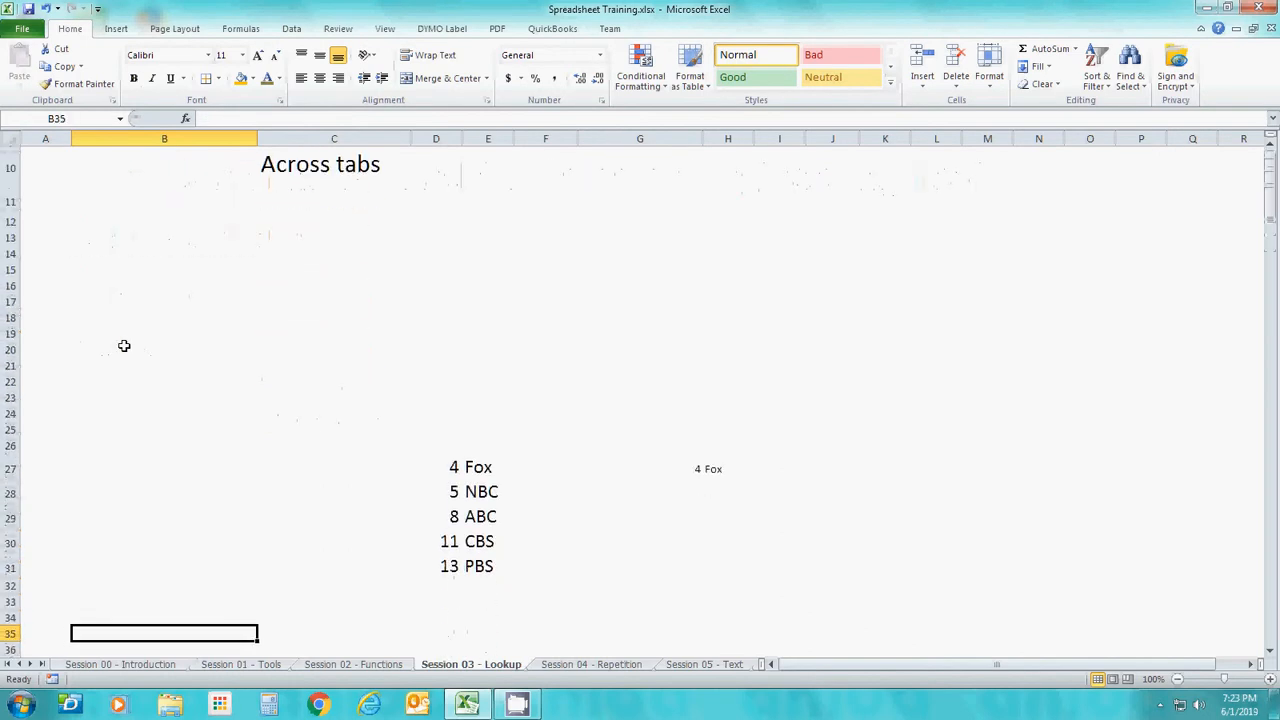
key("Up")
key("Up")
key("Up")
key("Up")
key("Up")
key("Up")
key("Up")
key("Up")
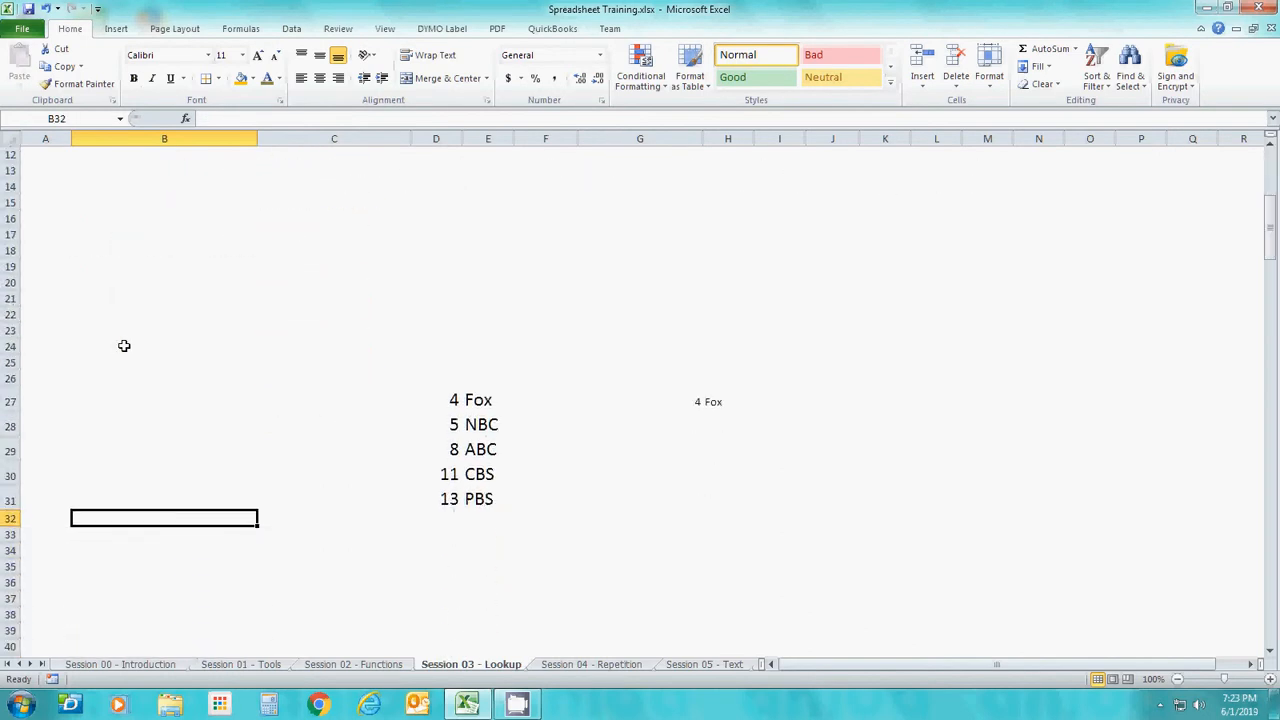
key("Right")
key("Right")
key("Up")
key("Up")
key("Up")
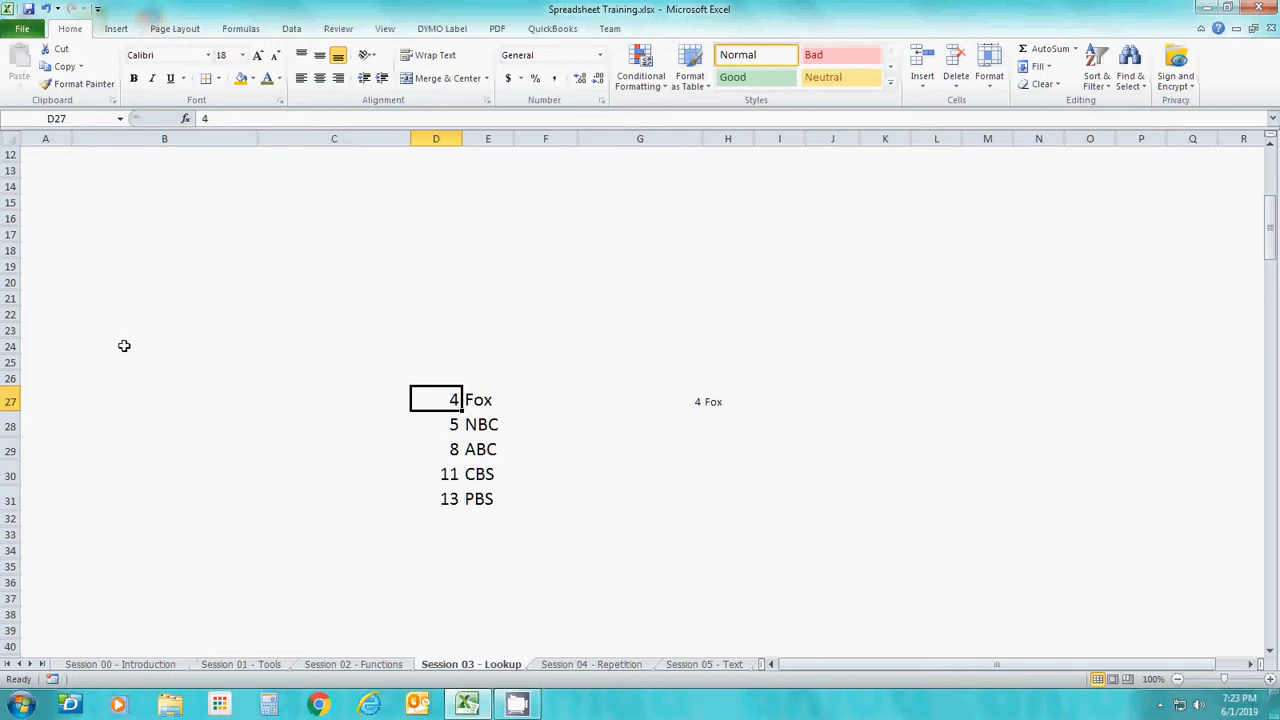
Look through the numbers in D27:D31 and the matching network names in E27:E31.
key("Down")
key("Down")
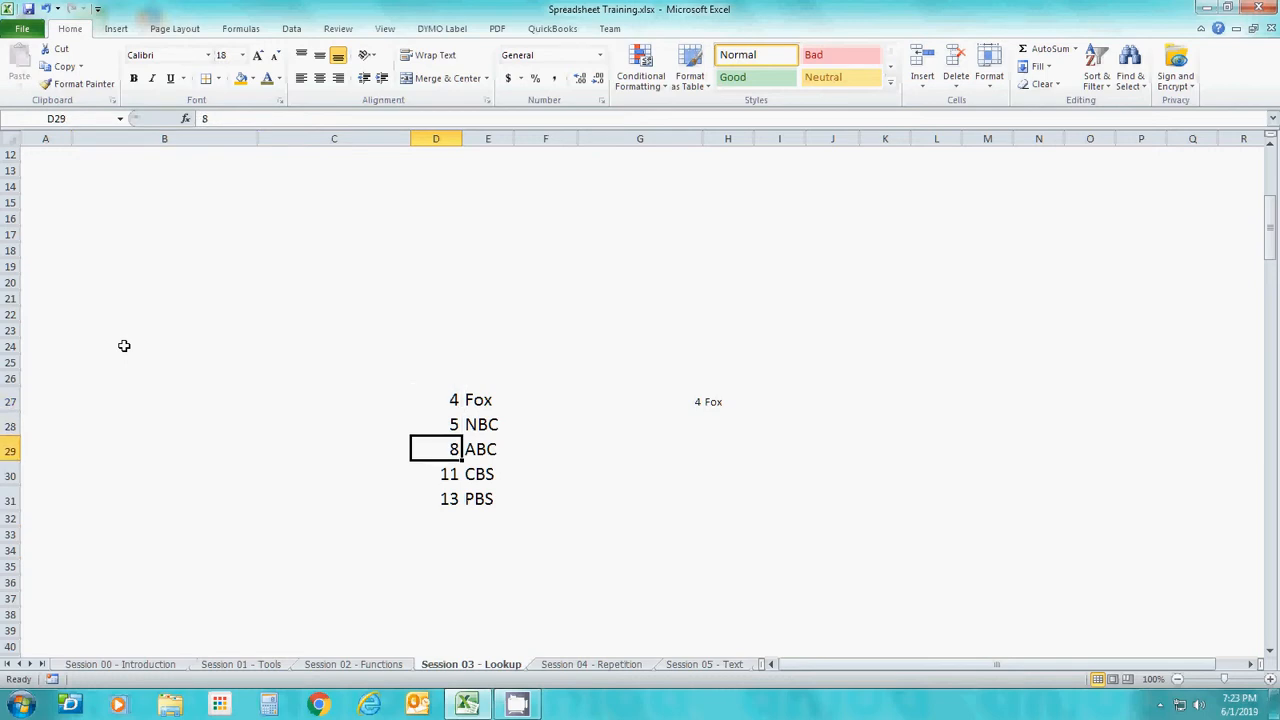
key("Down")
key("Down")
key("Up")
key("Up")
key("Up")
key("Up")
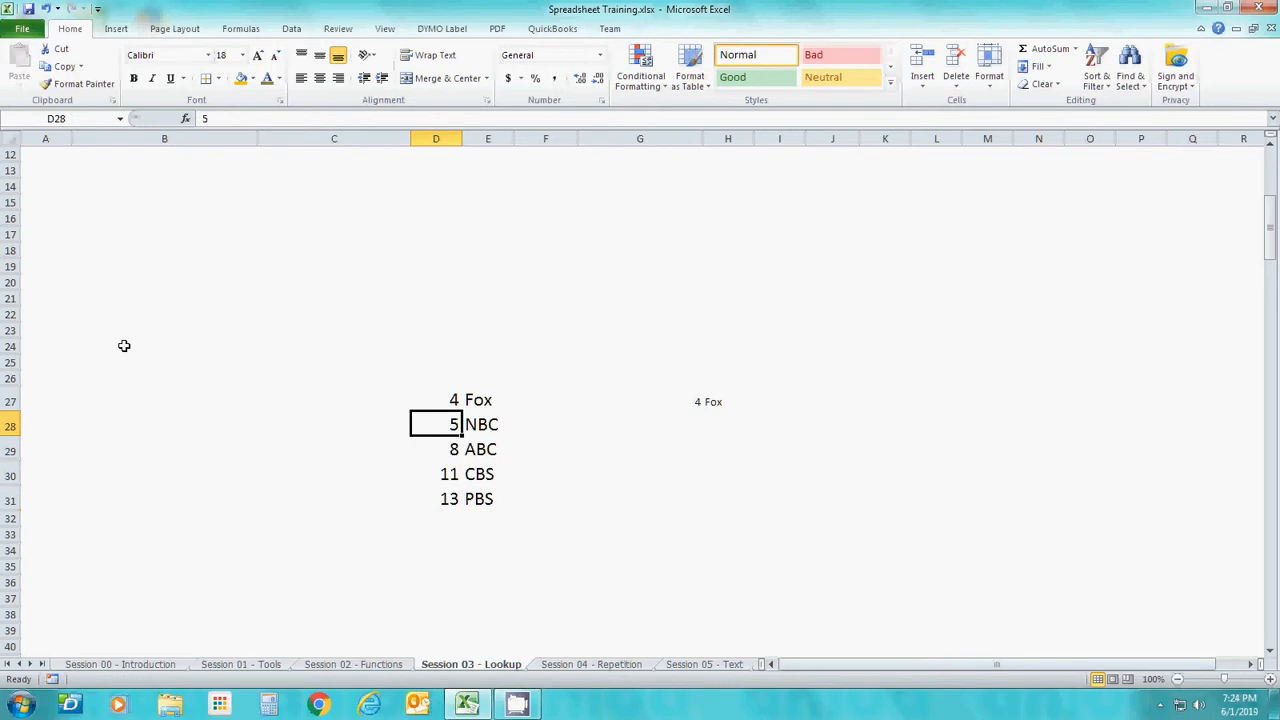
key("Right")
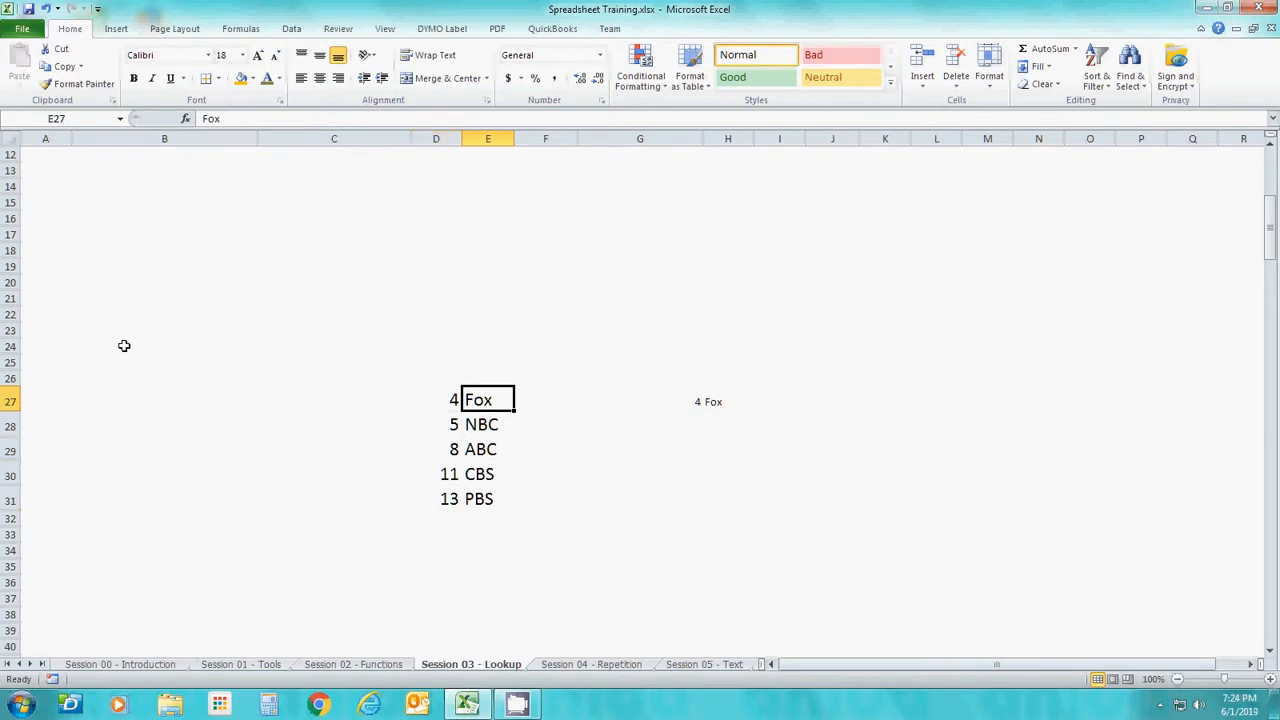
key("Down")
key("Down")
key("Down")
key("Down")
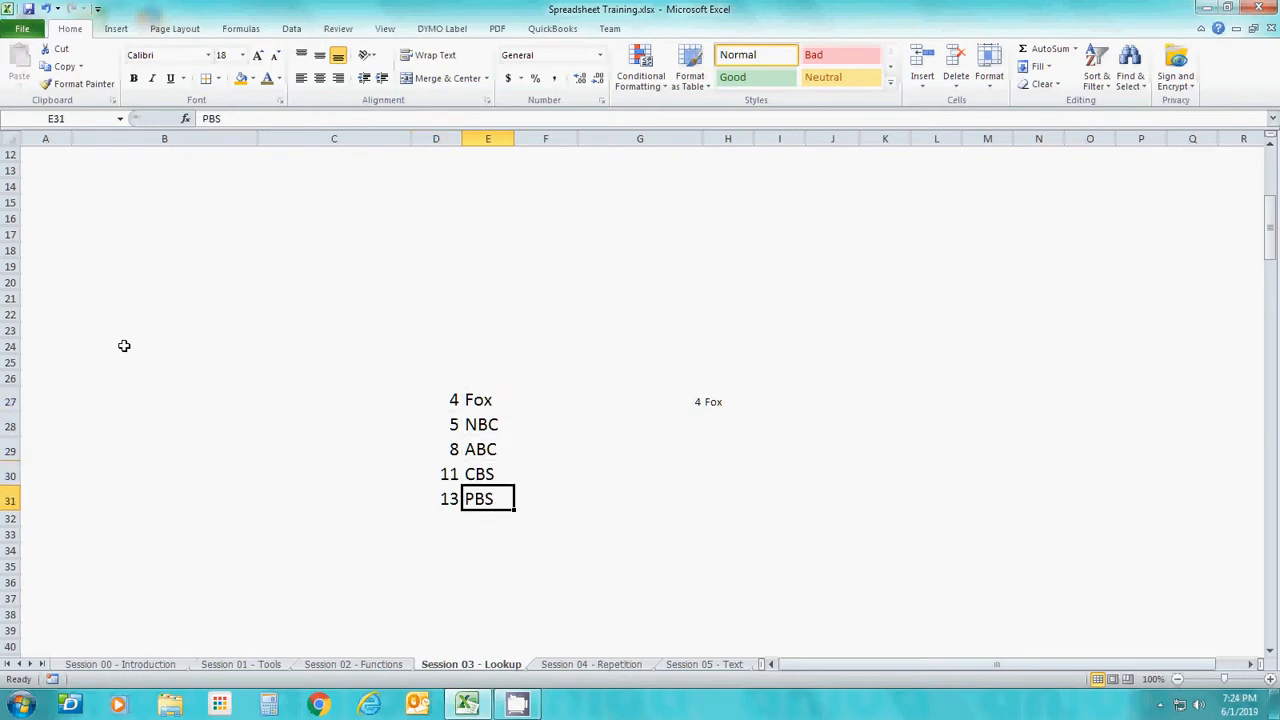
key("Up")
key("Up")
key("Up")
key("Up")
Compare the lookup value cell G27 with the numbers in column D of the network table.
key("Right")
key("Right")
key("Right")
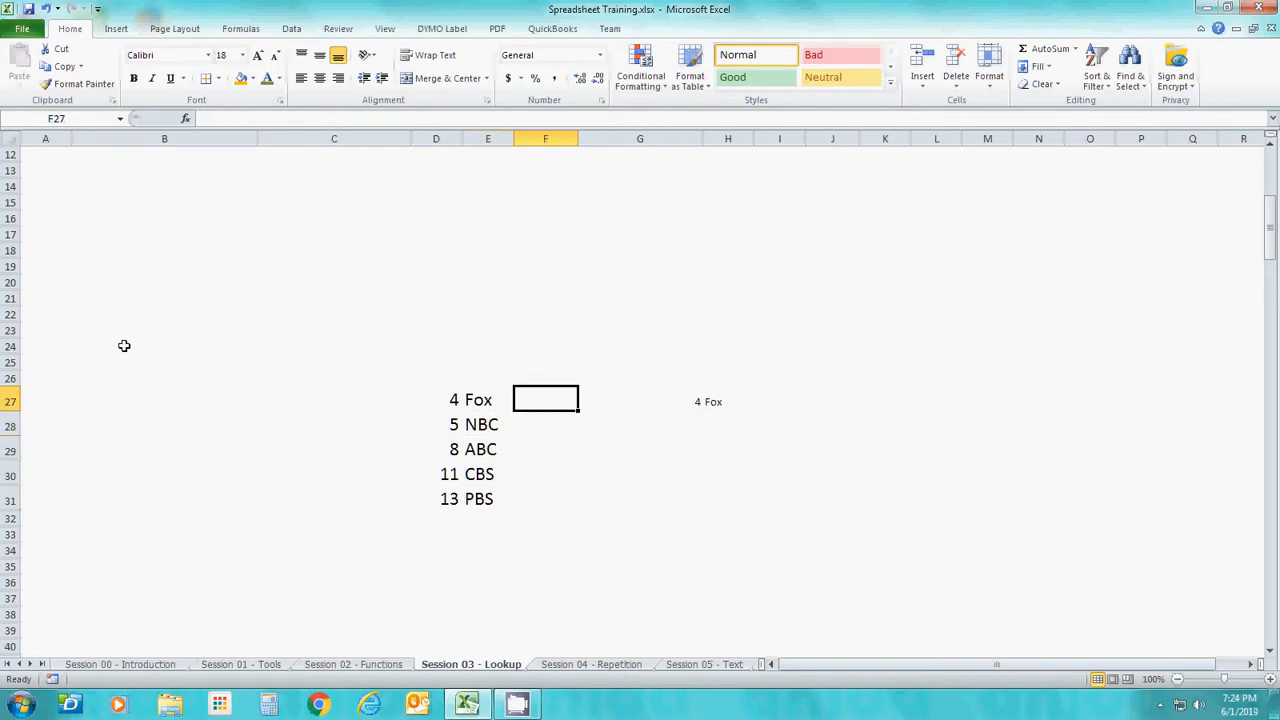
key("Left")
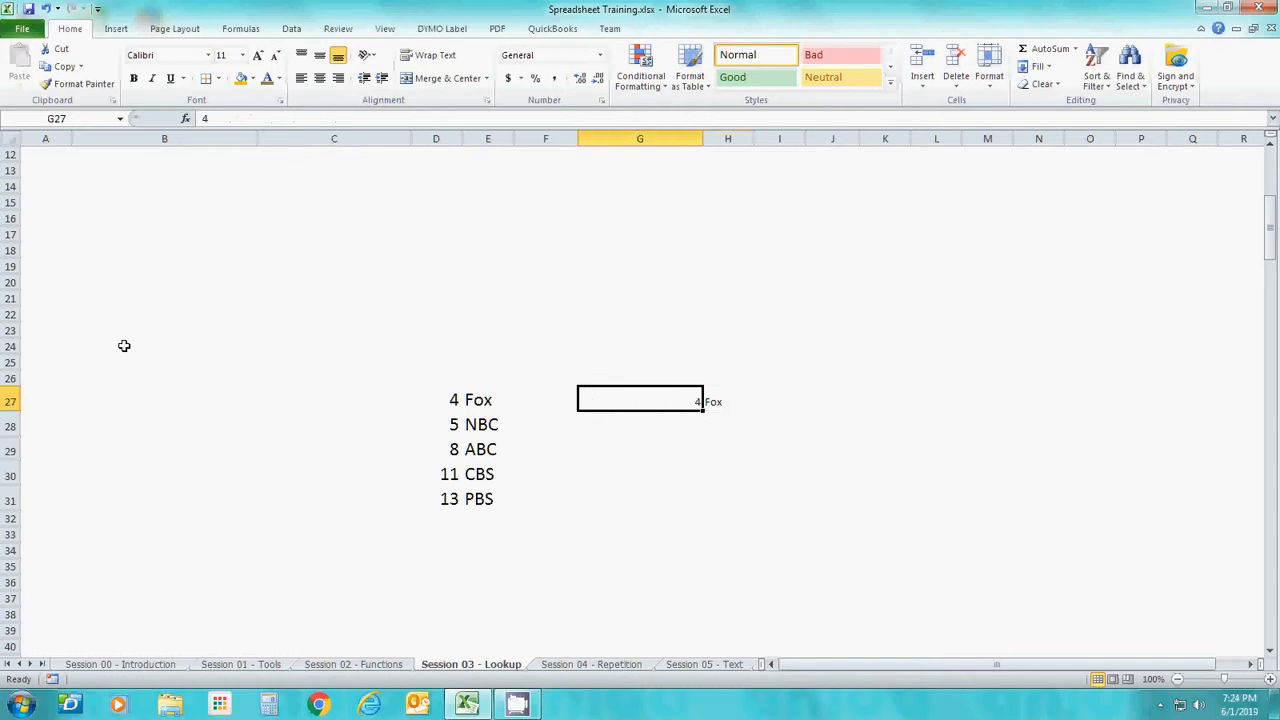
key("Left")
key("Left")
key("Left")
key("Down")
key("Down")
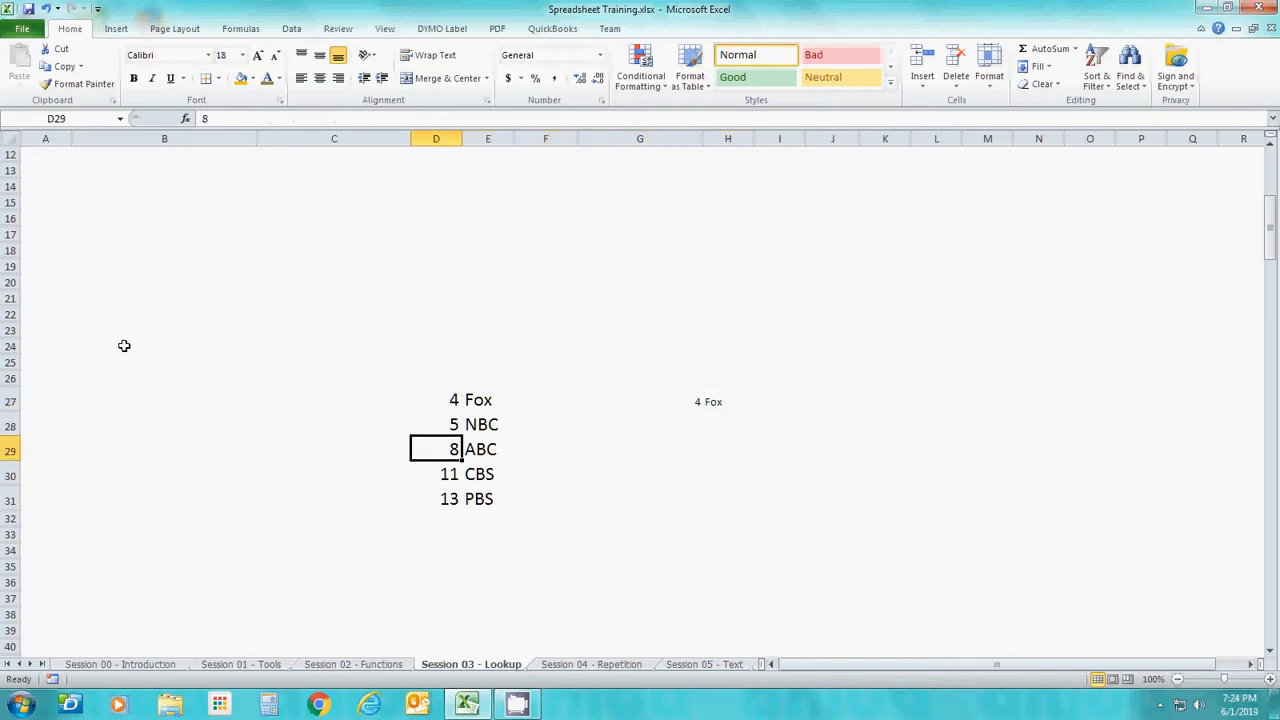
Test the lookup by entering 5 and then 8 as the lookup value in G27.
key("Right")
key("Up")
key("Up")
key("Right")
key("Up")
key("Right")
key("Down")
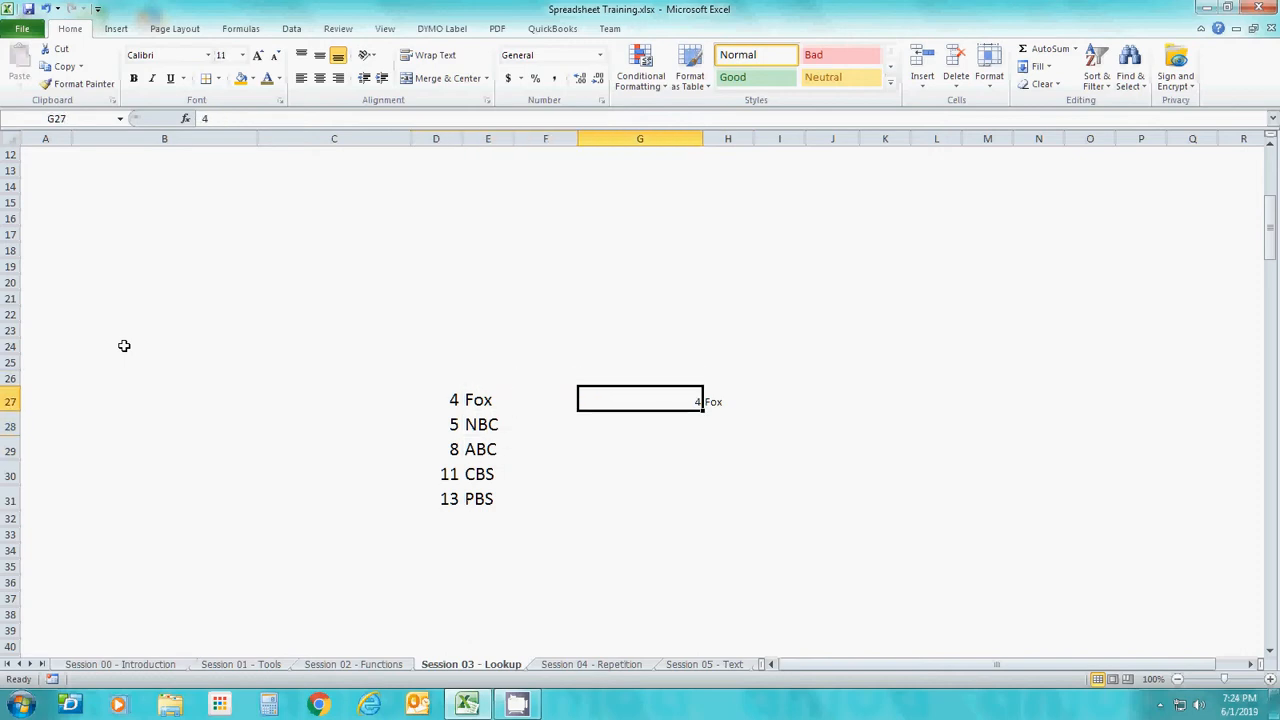
key("Down")
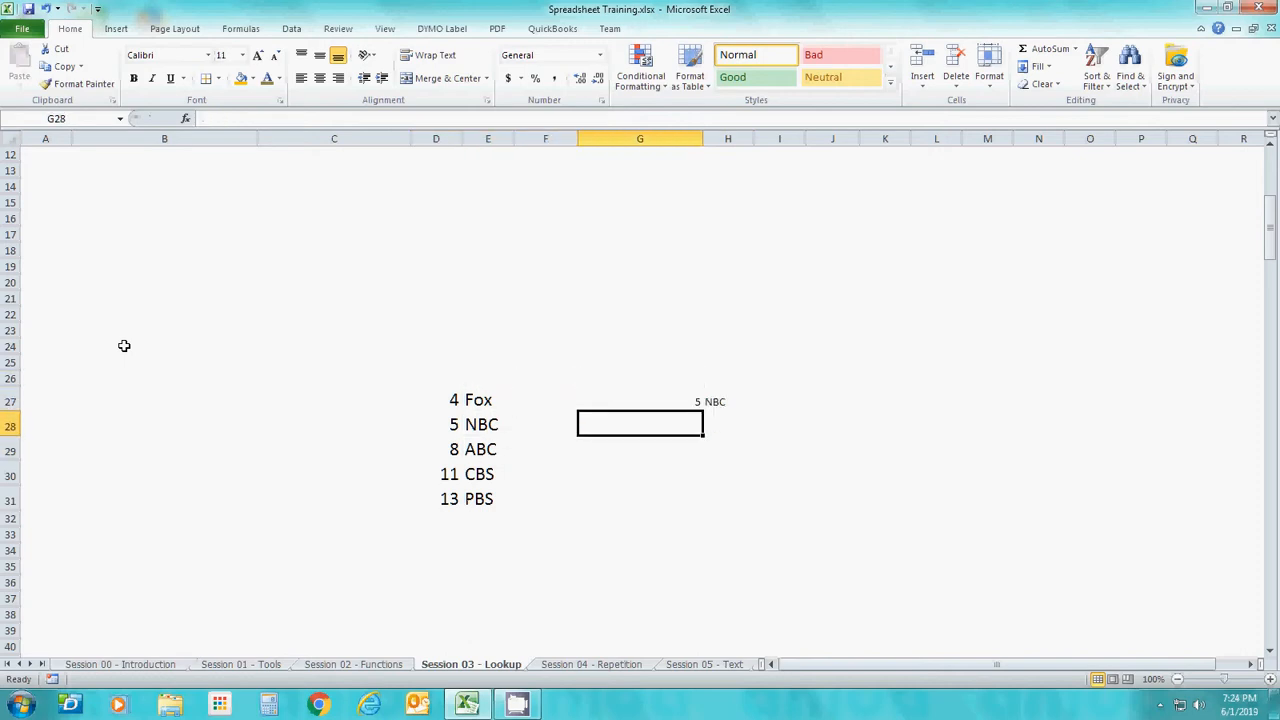
key("Up")
type("8")
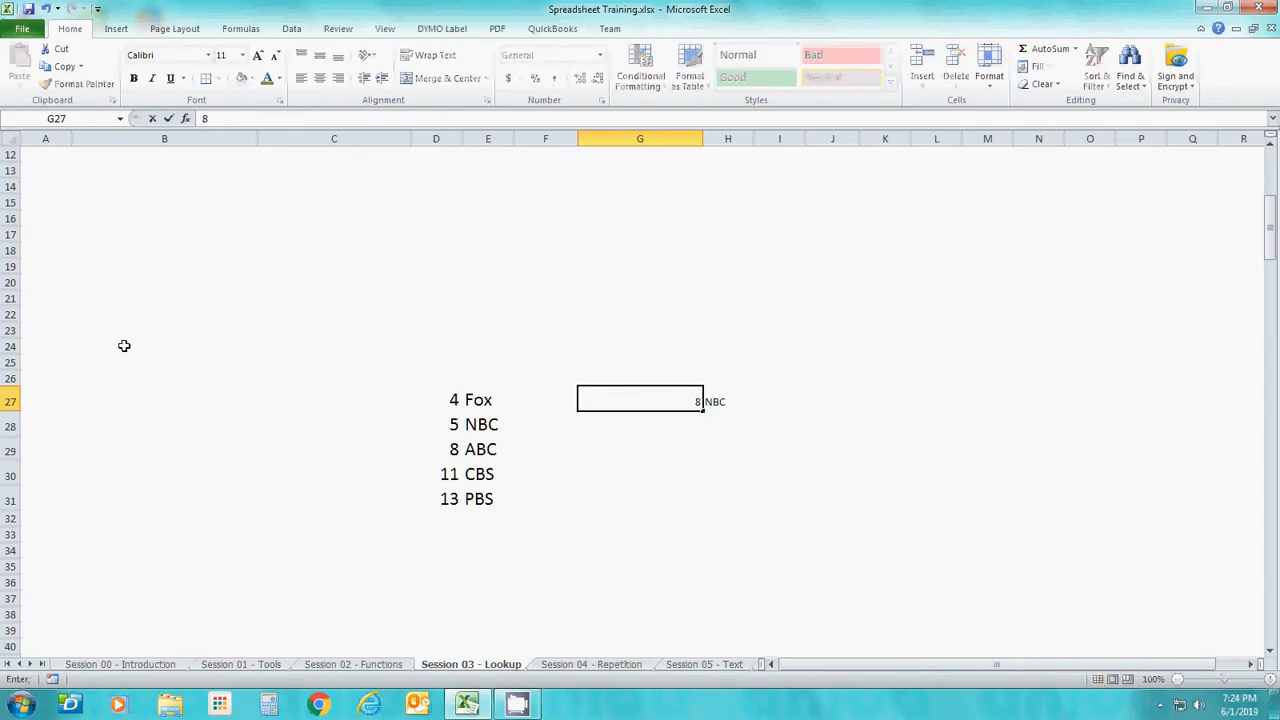
key("Return")
Inspect the LOOKUP formula in H27 and the cell G27 that it takes its lookup value from.
key("Up")
key("Right")
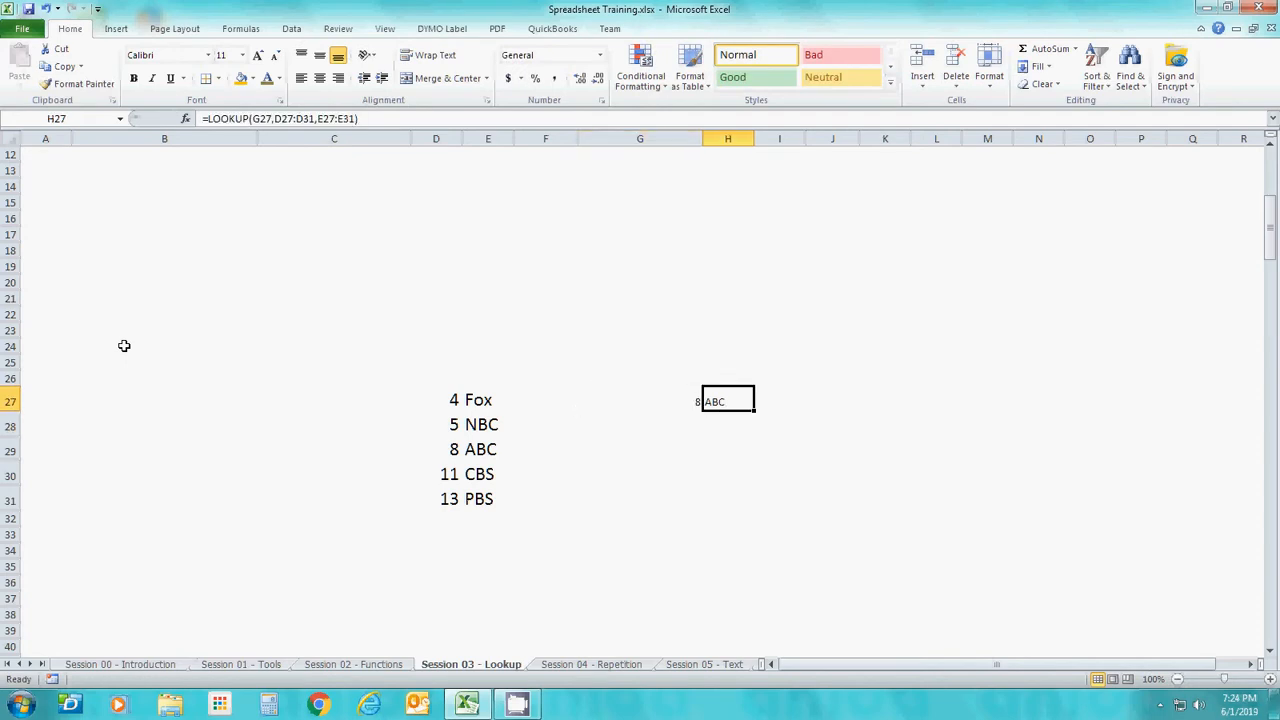
key("Left")
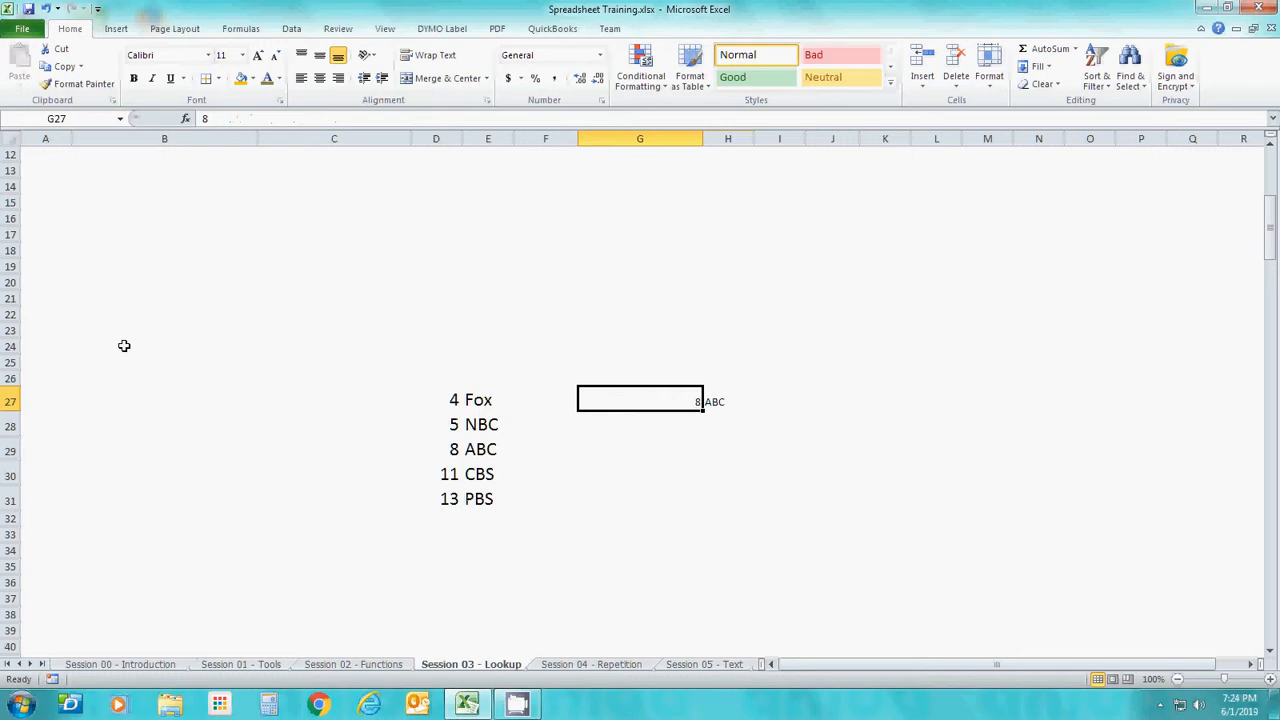
key("Right")
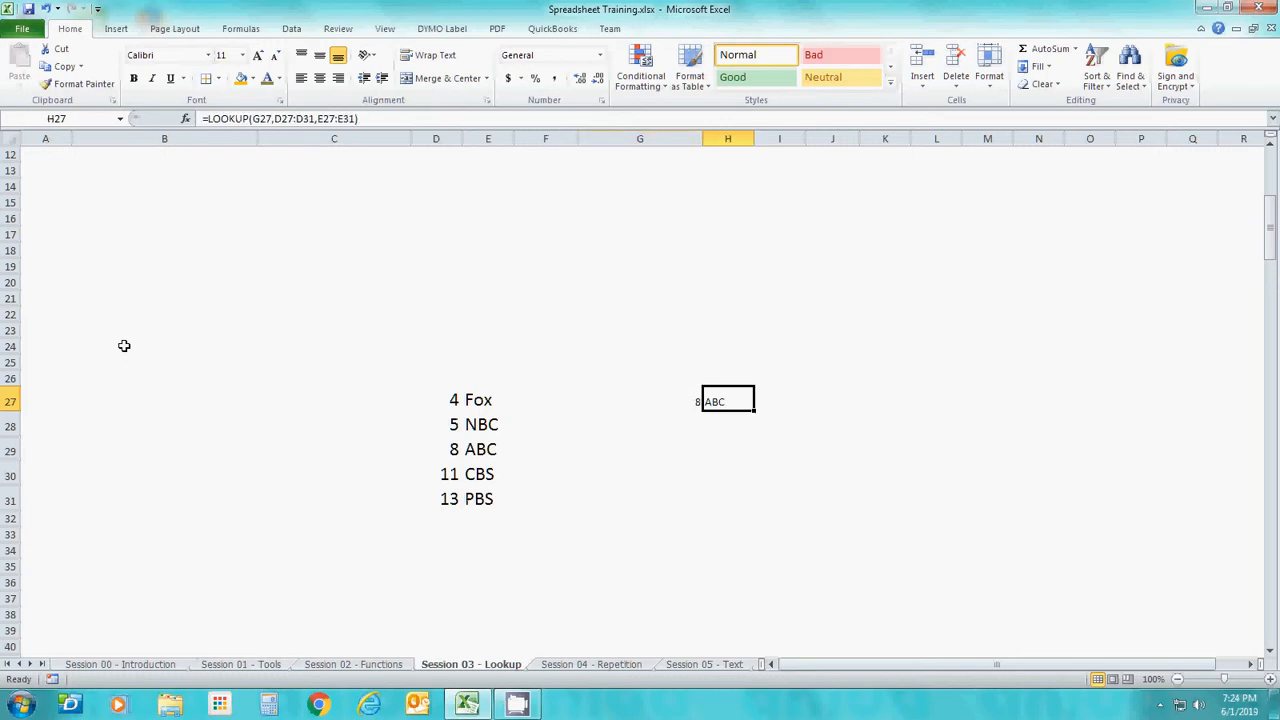
Trace the formula's lookup range, the numbers in D27:D31, from start to end.
key("Left")
key("Left")
key("Left")
key("Left")
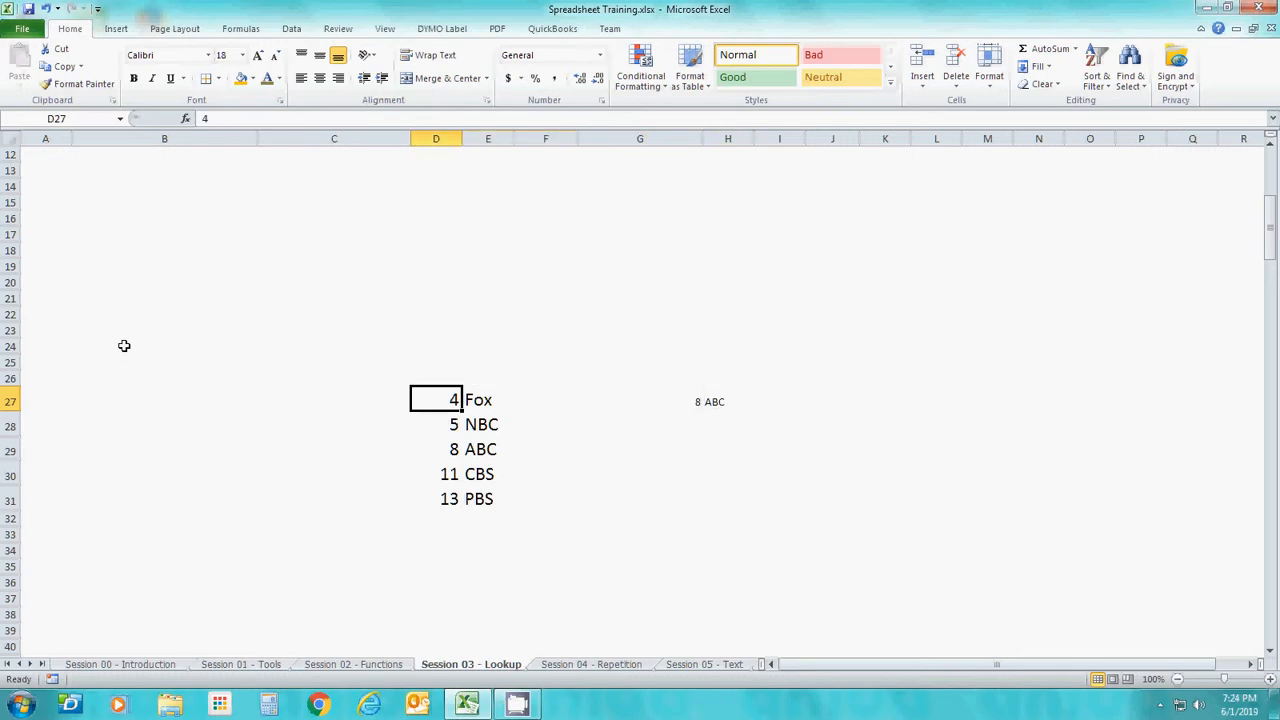
key("Down")
key("Down")
key("Down")
key("Down")
key("Down")
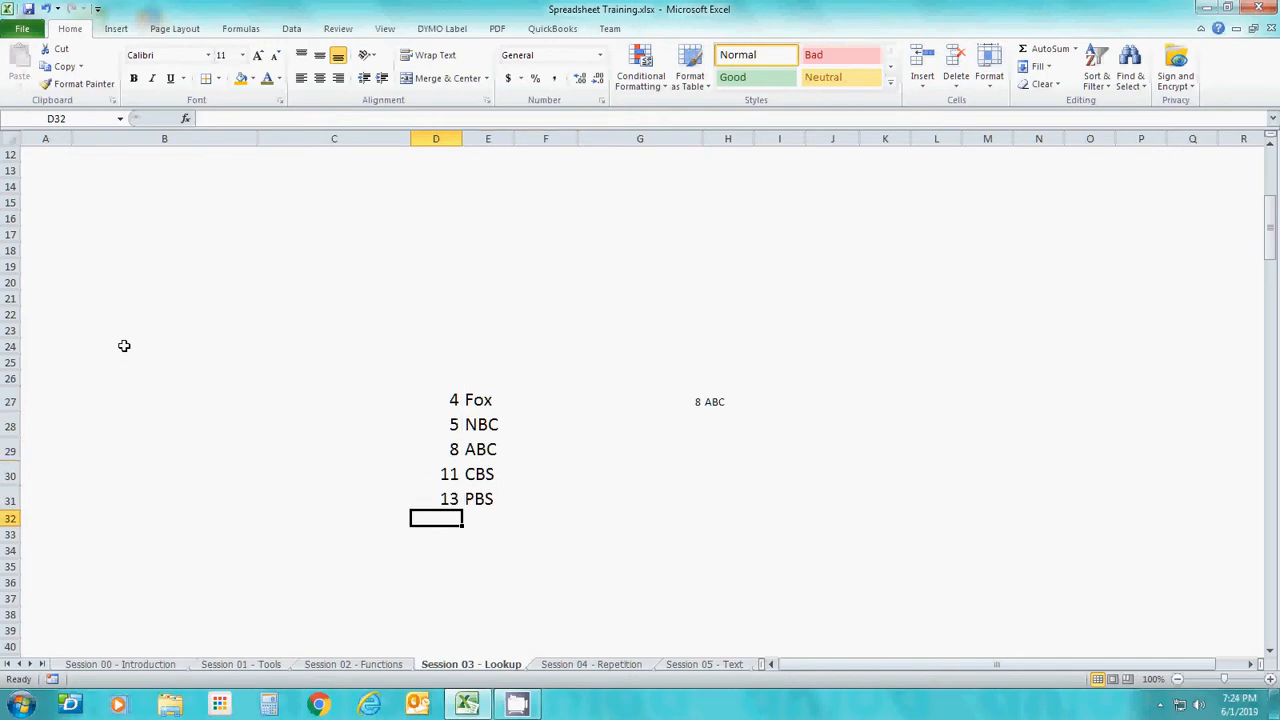
key("Up")
key("Up")
key("Up")
key("Up")
key("Up")
key("Down")
key("Down")
key("Down")
key("Down")
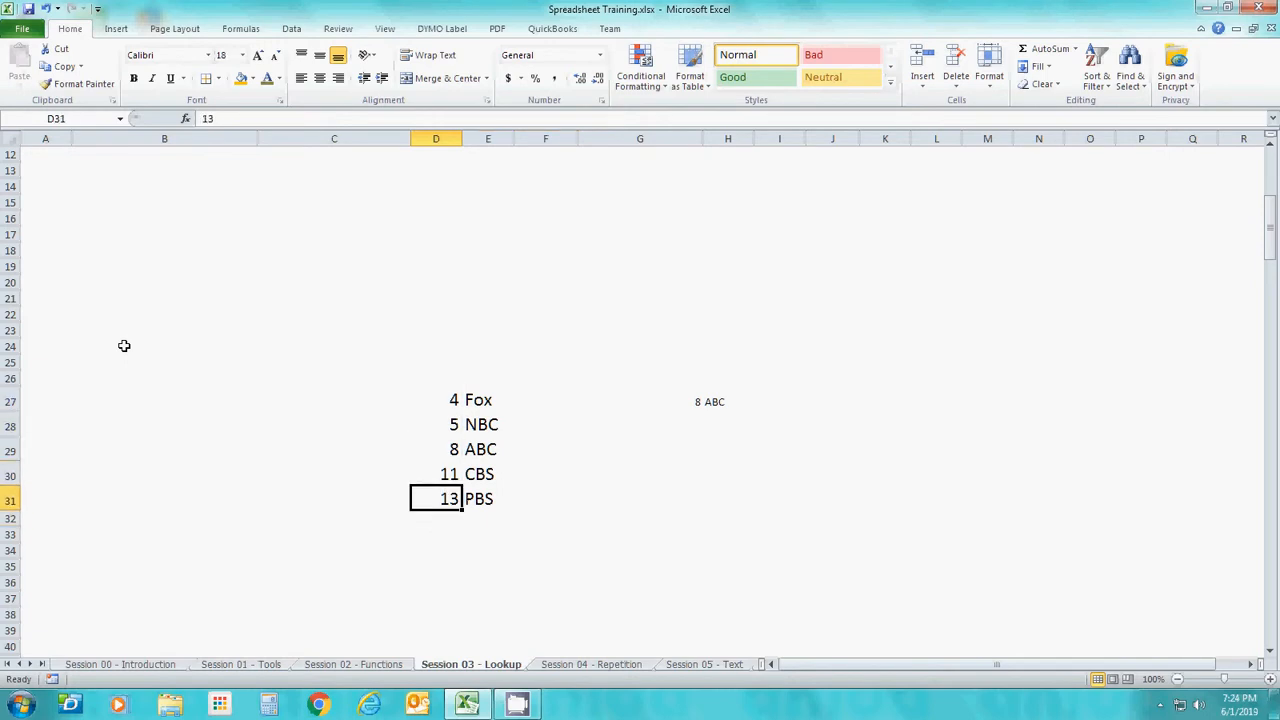
key("Up")
key("Up")
key("Up")
key("Up")
Trace the formula's result range, the network names in E27:E31, from start to end.
key("Right")
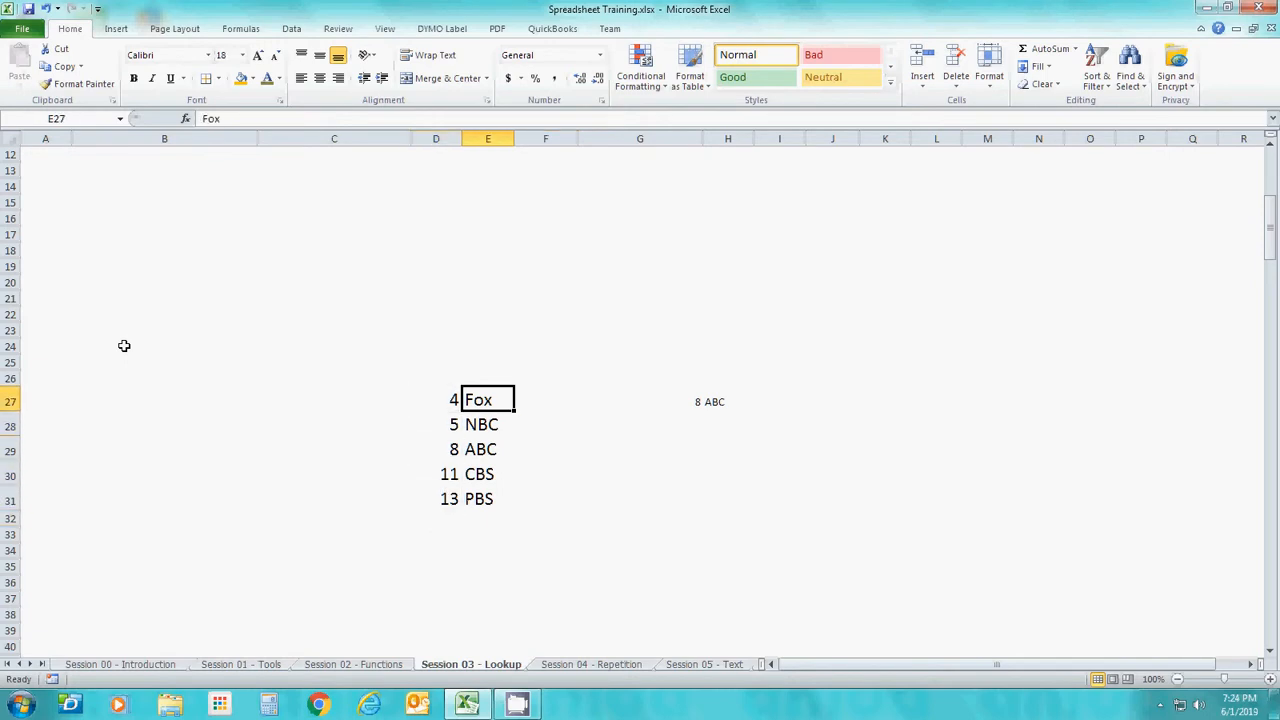
key("Down")
key("Down")
key("Down")
key("Down")
key("Up")
key("Up")
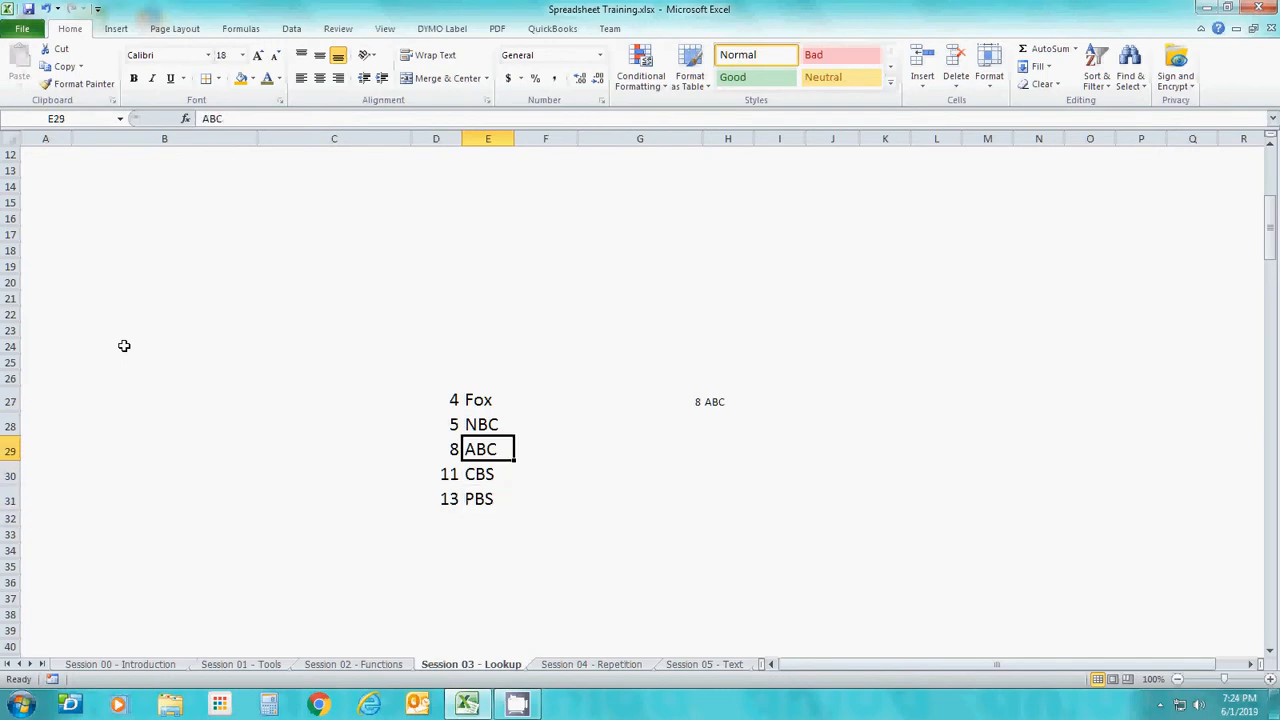
key("Up")
key("Up")
key("Down")
key("Down")
key("Down")
key("Down")
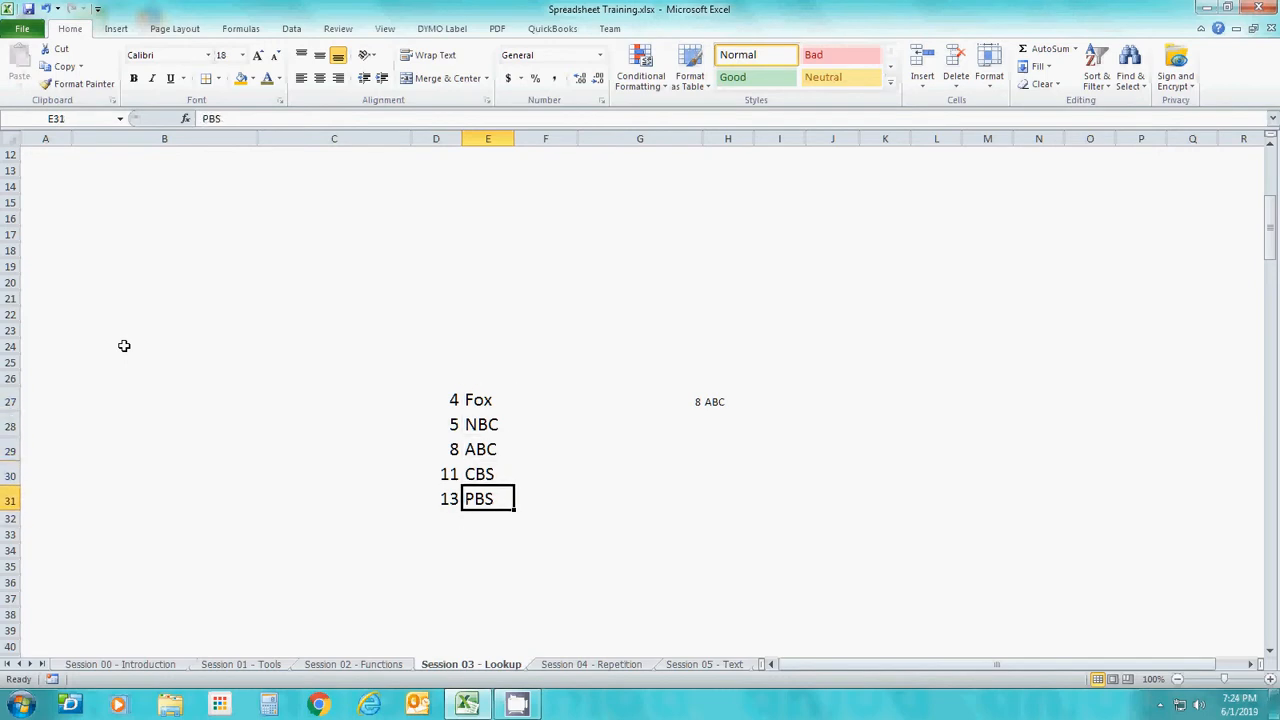
key("Up")
key("Up")
key("Up")
key("Up")
Check the LOOKUP formula in H27 again against the lookup value in G27.
key("Right")
key("Right")
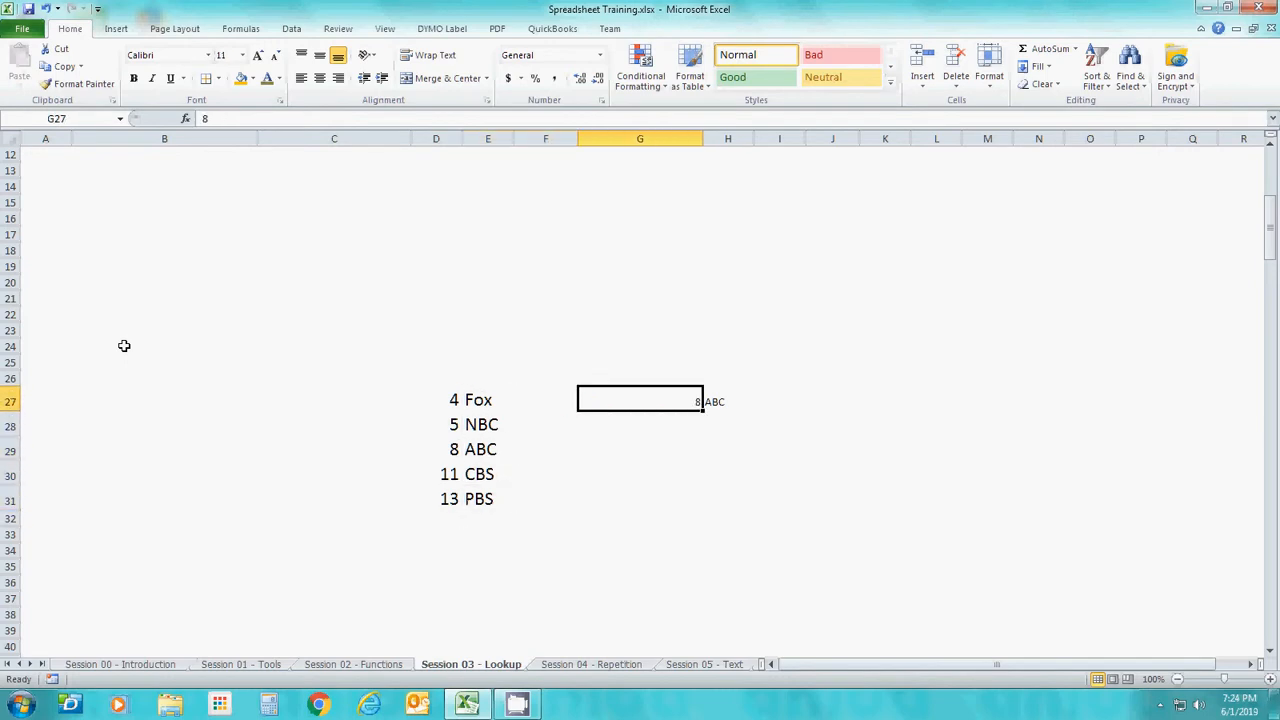
key("Right")
key("Left")
key("Right")
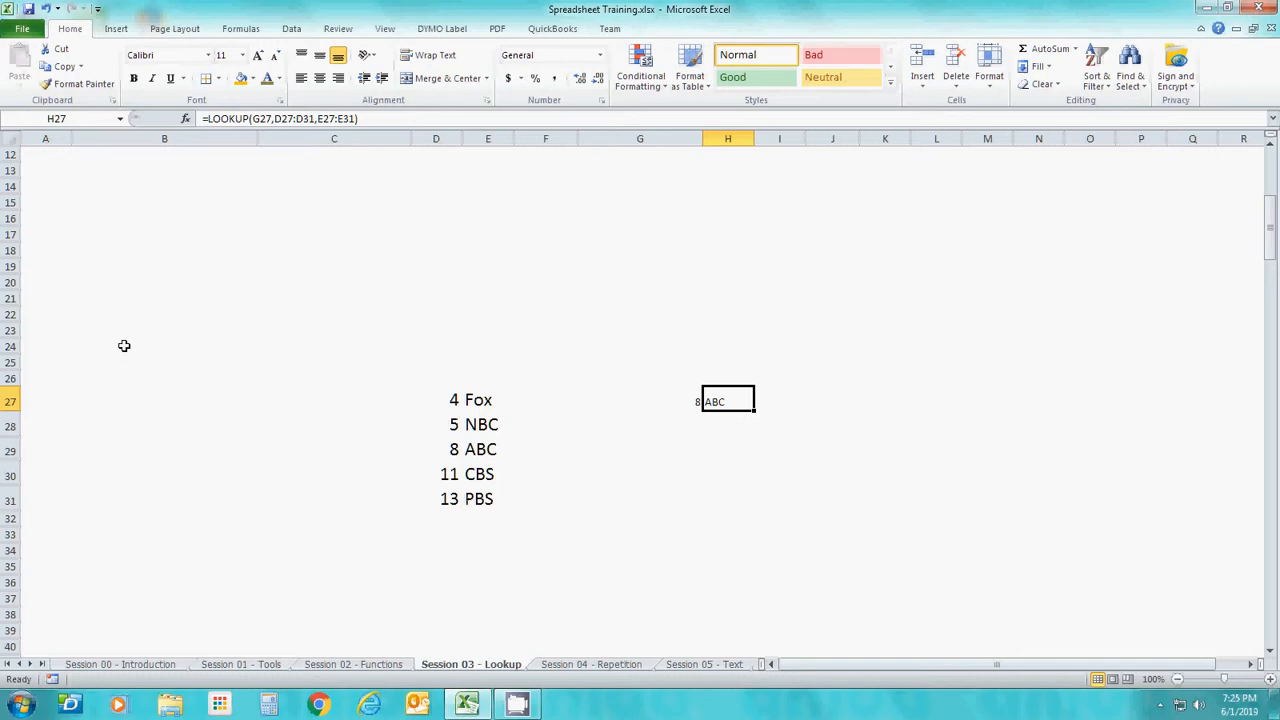
key("Left")
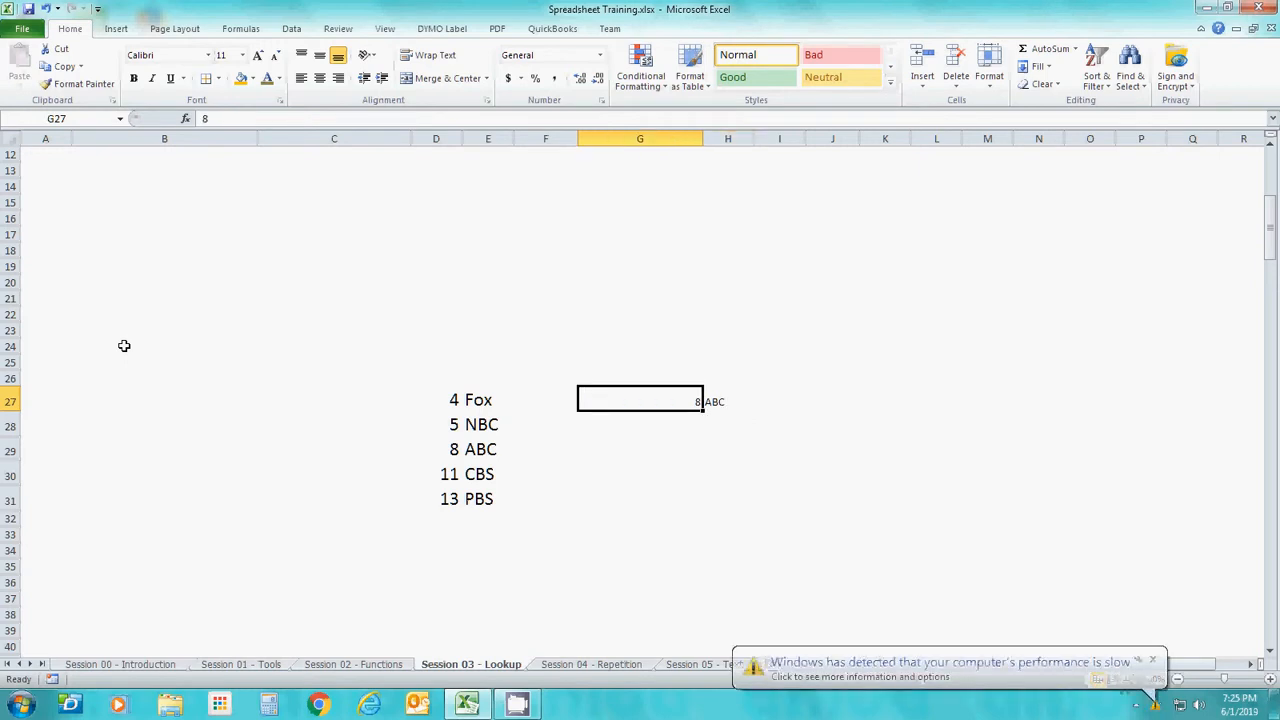
key("Right")
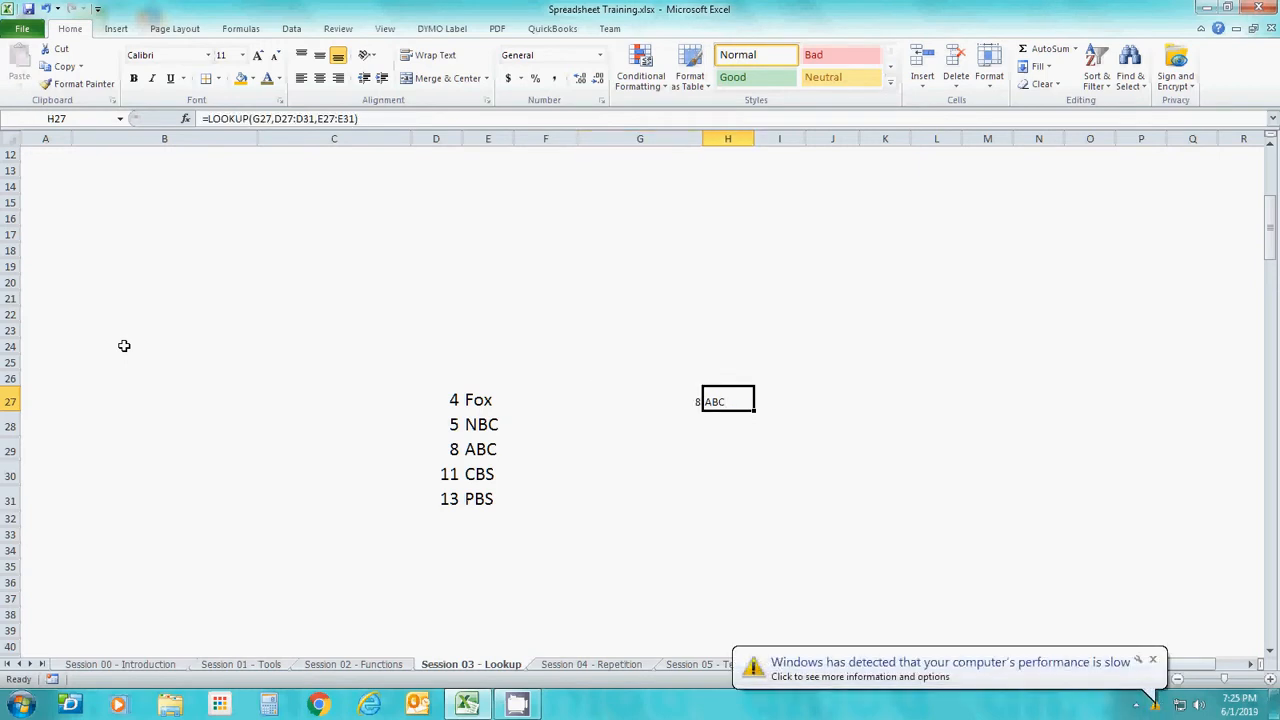
Review the number column D27:D31 once more and return to the LOOKUP formula in H27.
key("Left")
key("Left")
key("Left")
key("Left")
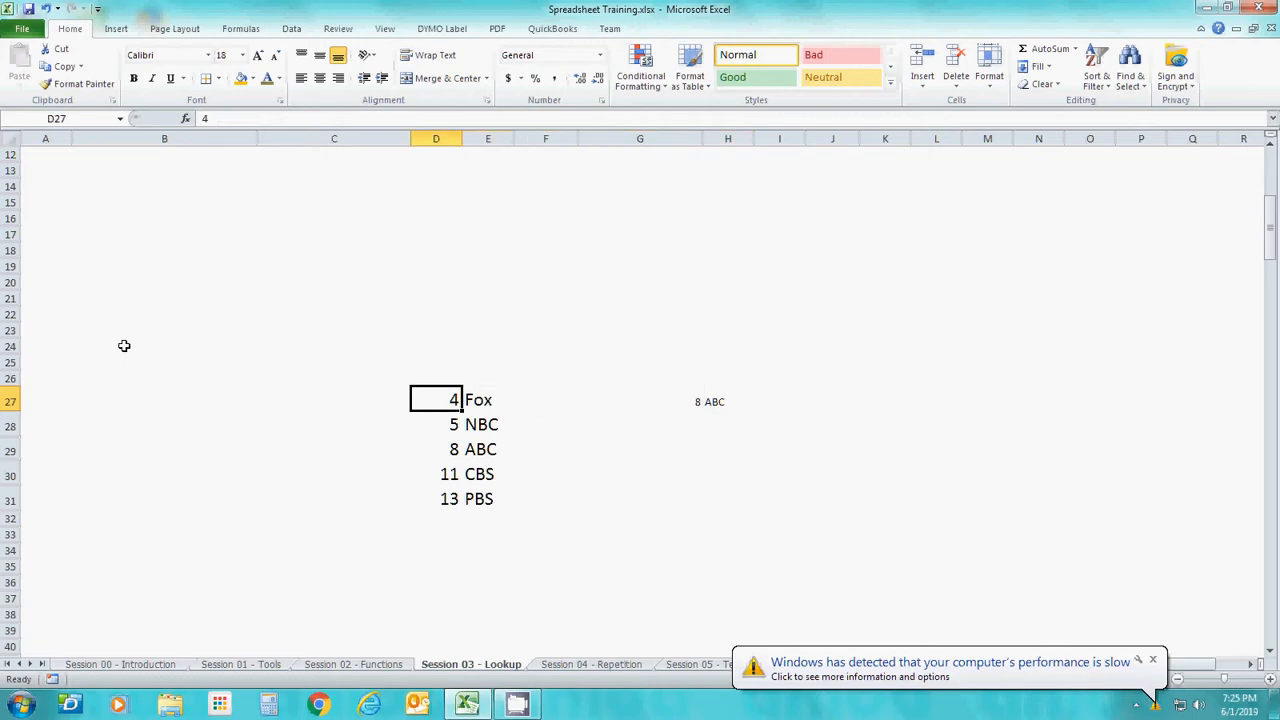
key("Down")
key("Down")
key("Down")
key("Down")
key("Down")
key("Up")
key("Up")
key("Up")
key("Up")
key("Up")
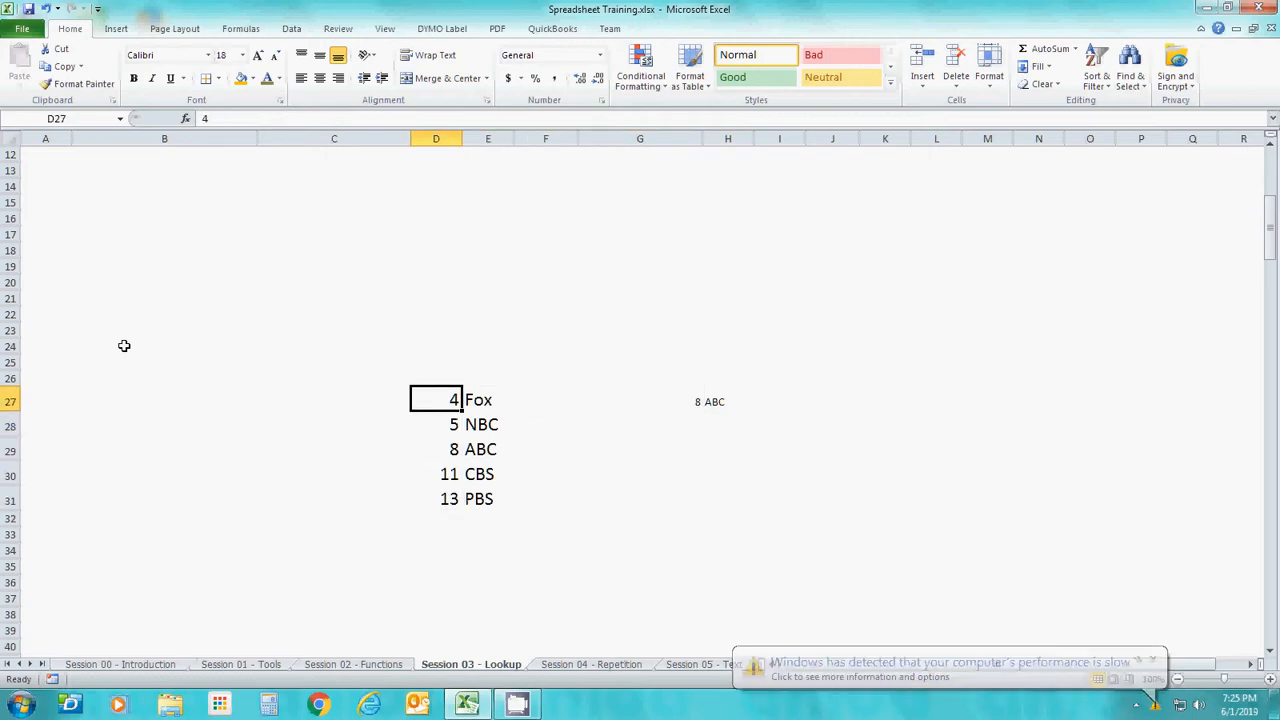
key("Right")
key("Right")
key("Right")
key("Right")
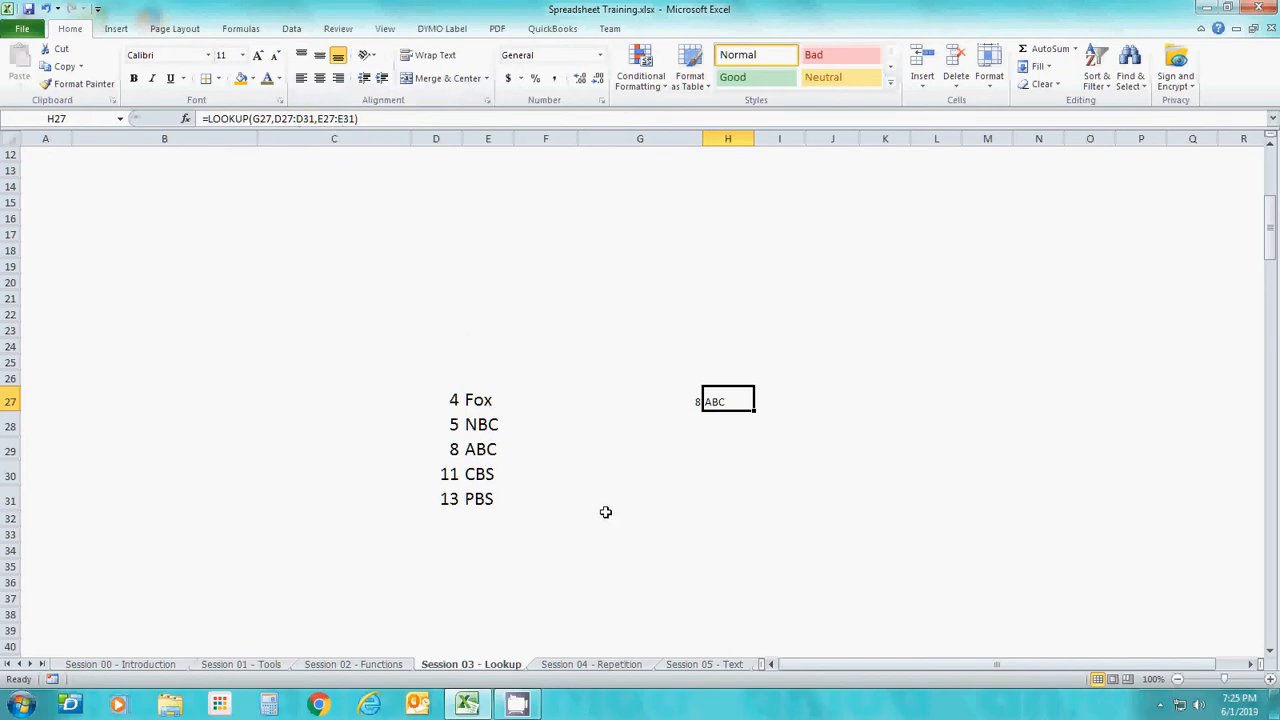
Test the lookup with further values by entering 11, 4 and finally 5 in G27.
left_click(696, 402)
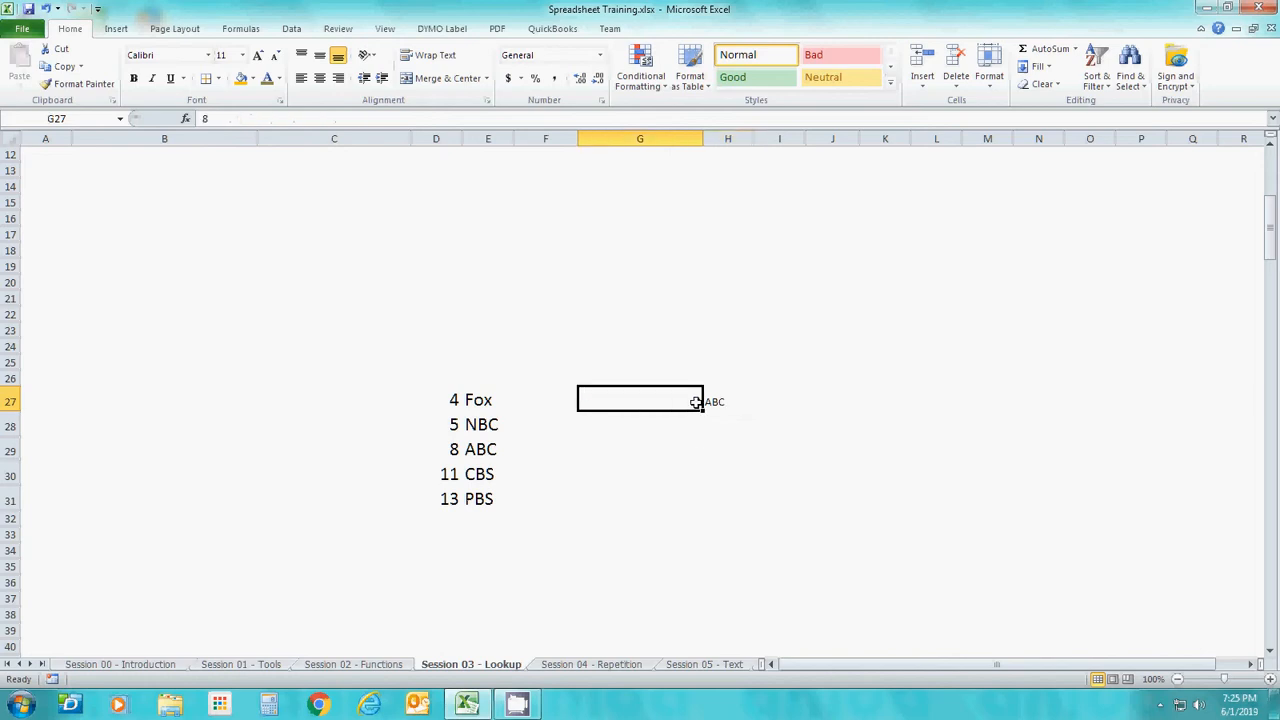
type("11")
key("Return")
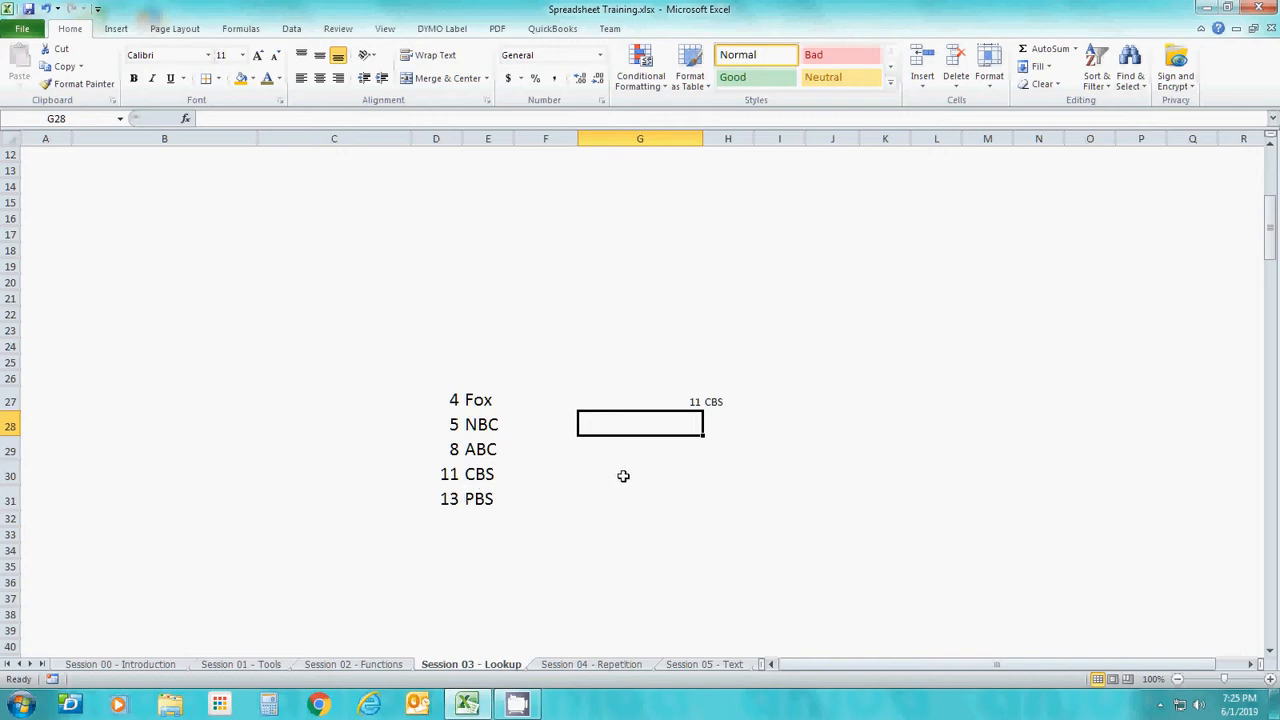
key("Up")
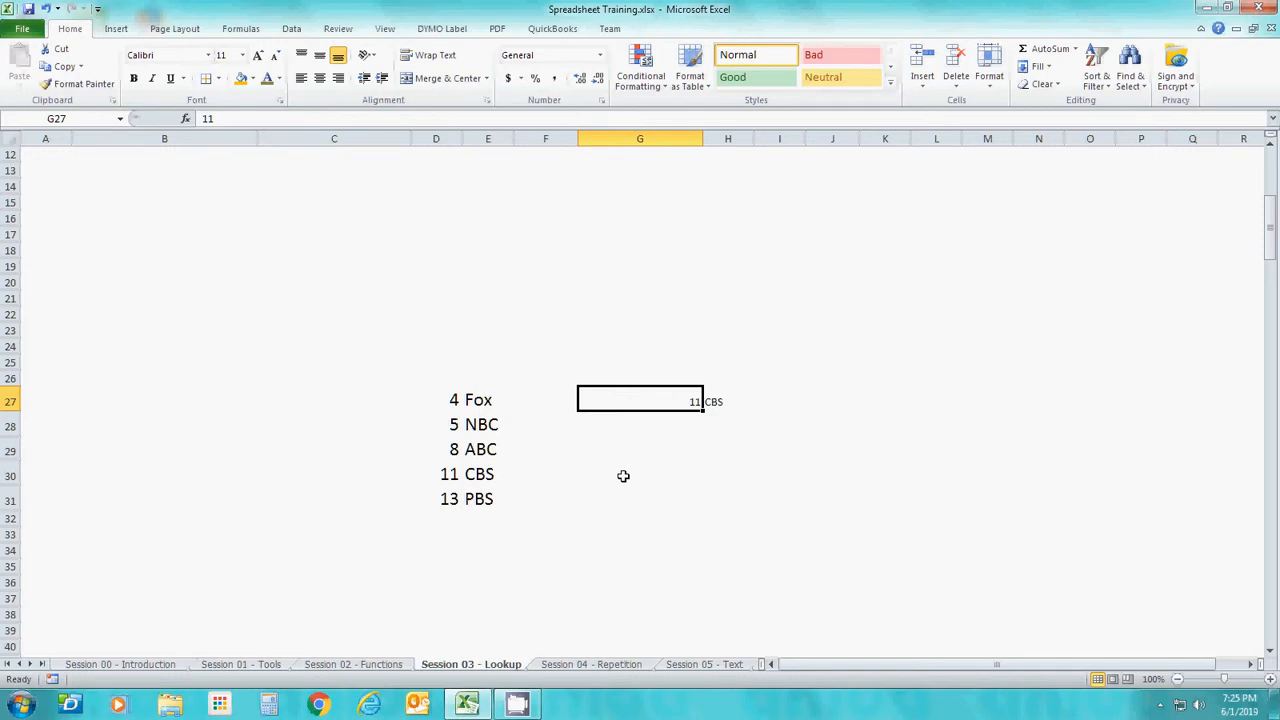
type("4")
key("Return")
key("Up")
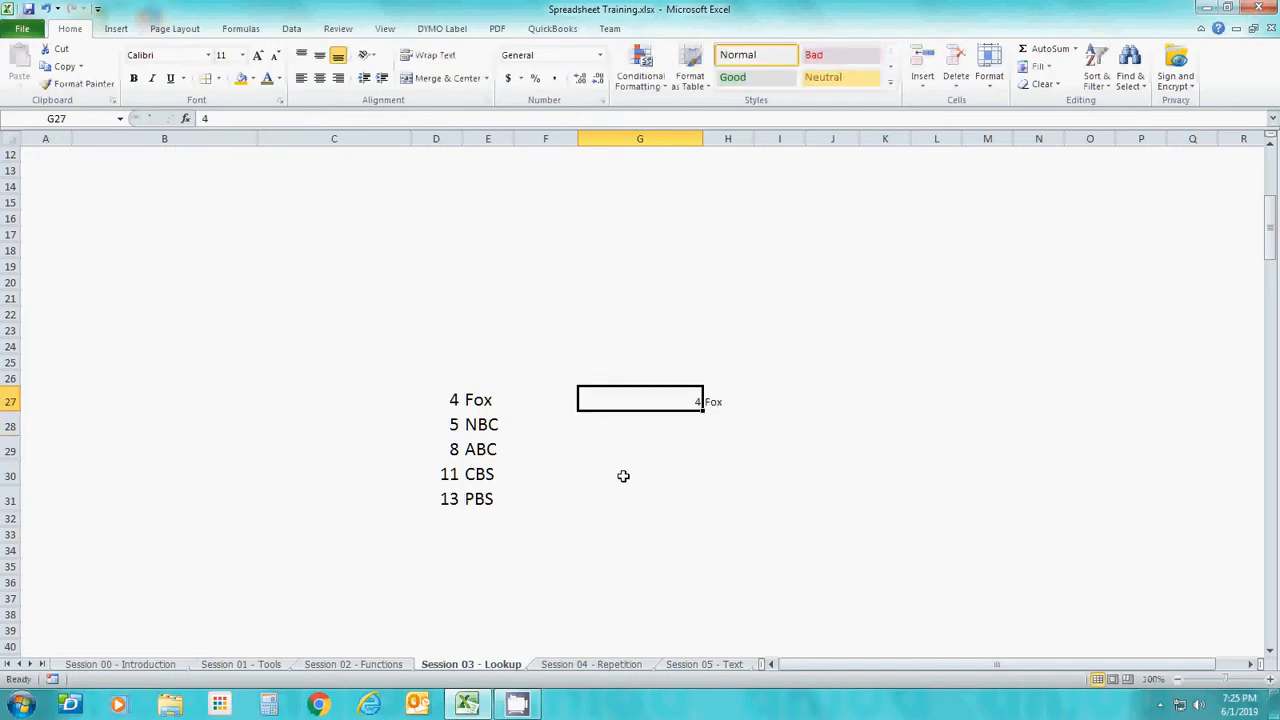
type("5")
key("Return")
key("Up")
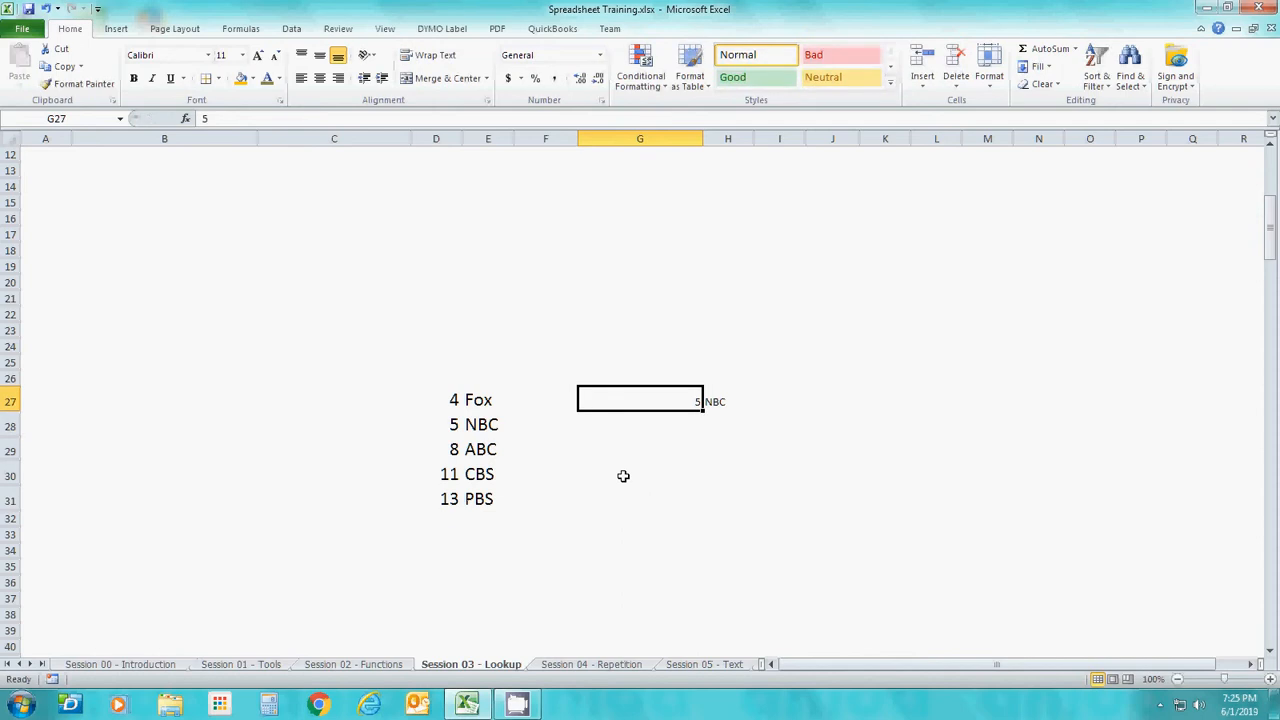
Test the lookup with consecutive values by entering 6, 7, 8, 9, 10 and finally 11 in G27.
key("BackSpace")
type("6")
key("Return")
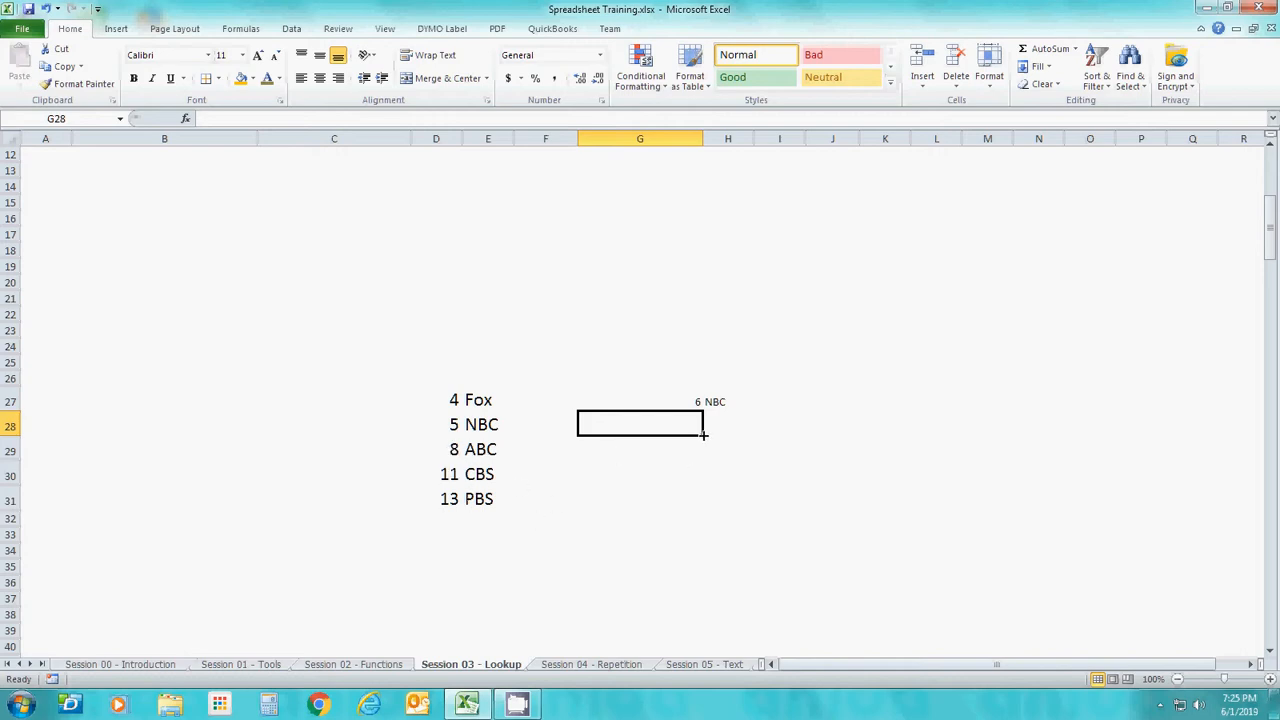
key("Up")
type("7")
key("Return")
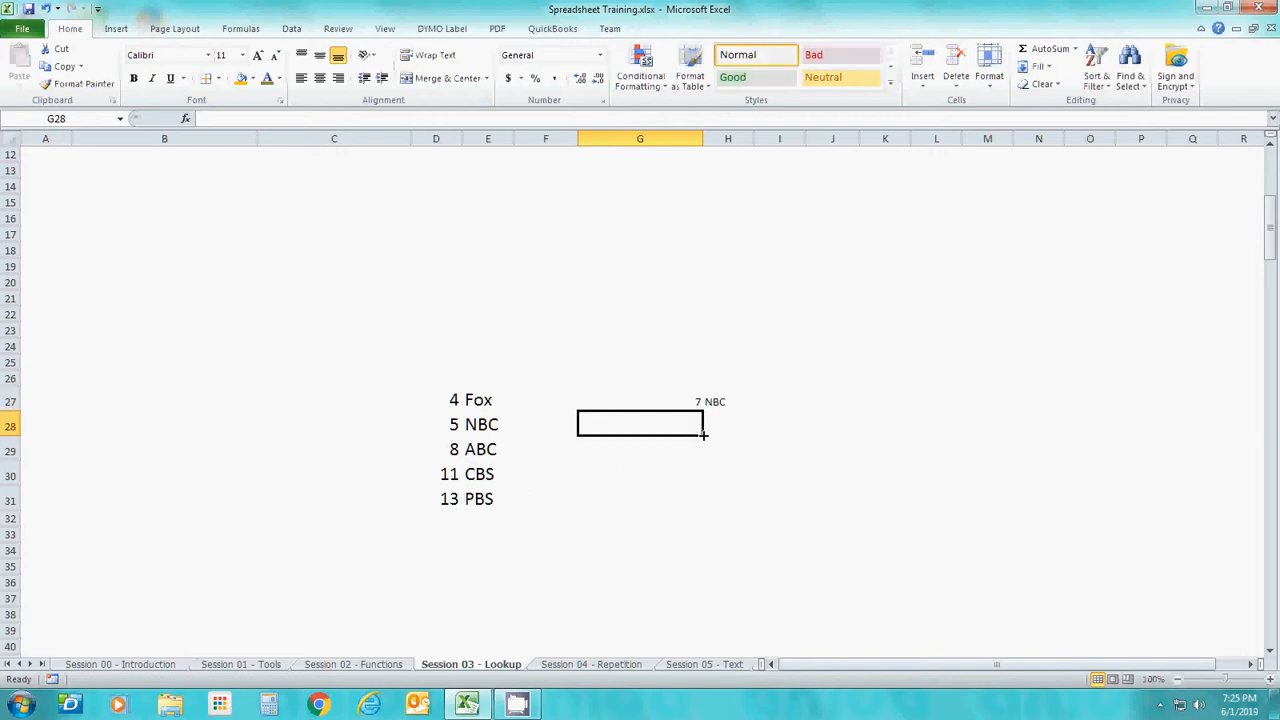
key("Up")
type("8")
key("Return")
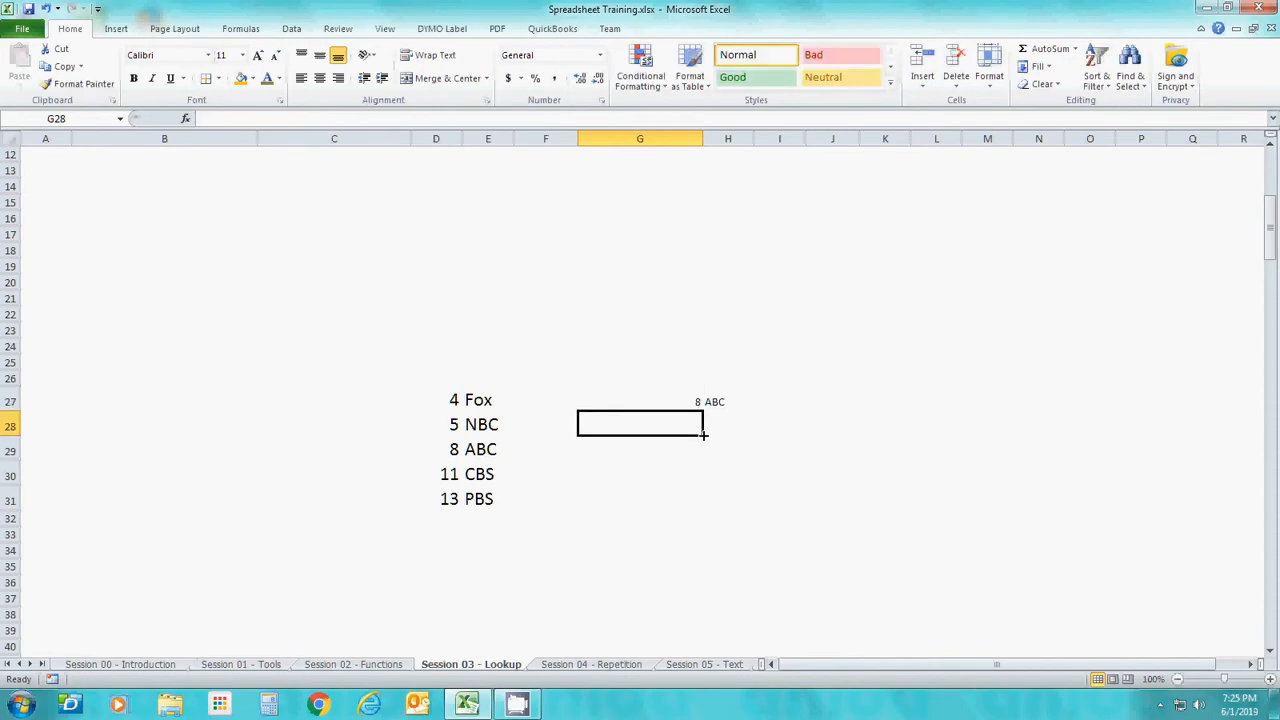
key("Up")
type("9")
key("Return")
key("Up")
type("10")
key("Return")
key("Up")
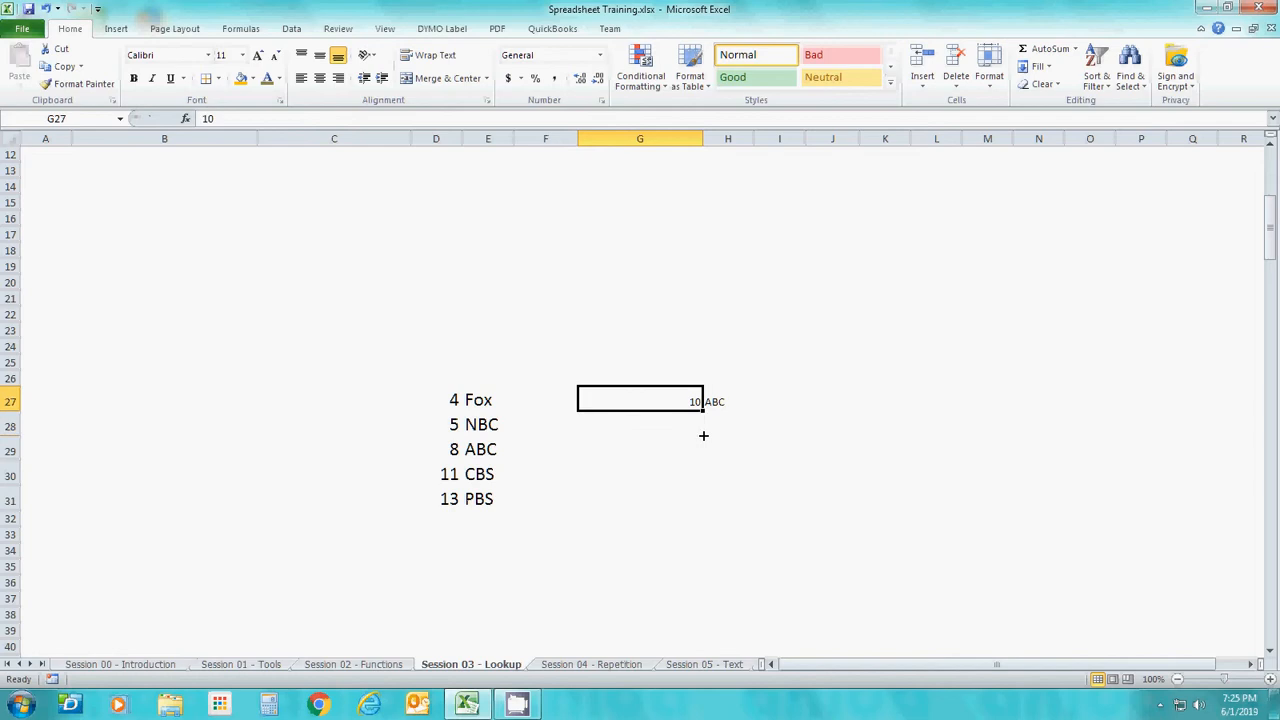
type("11")
key("Return")
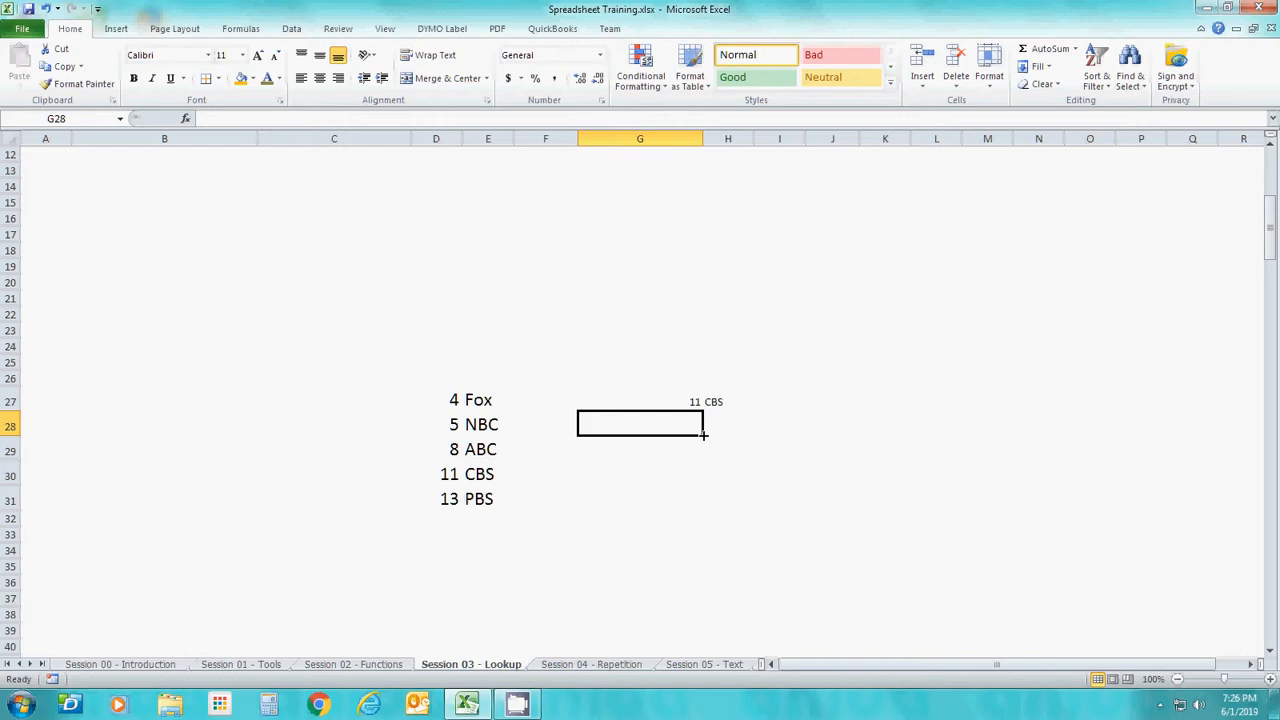
Go down the sheet to the descending and ascending grade tables in rows 63 to 78.
key("Down")
key("Down")
key("Down")
key("Down")
key("Down")
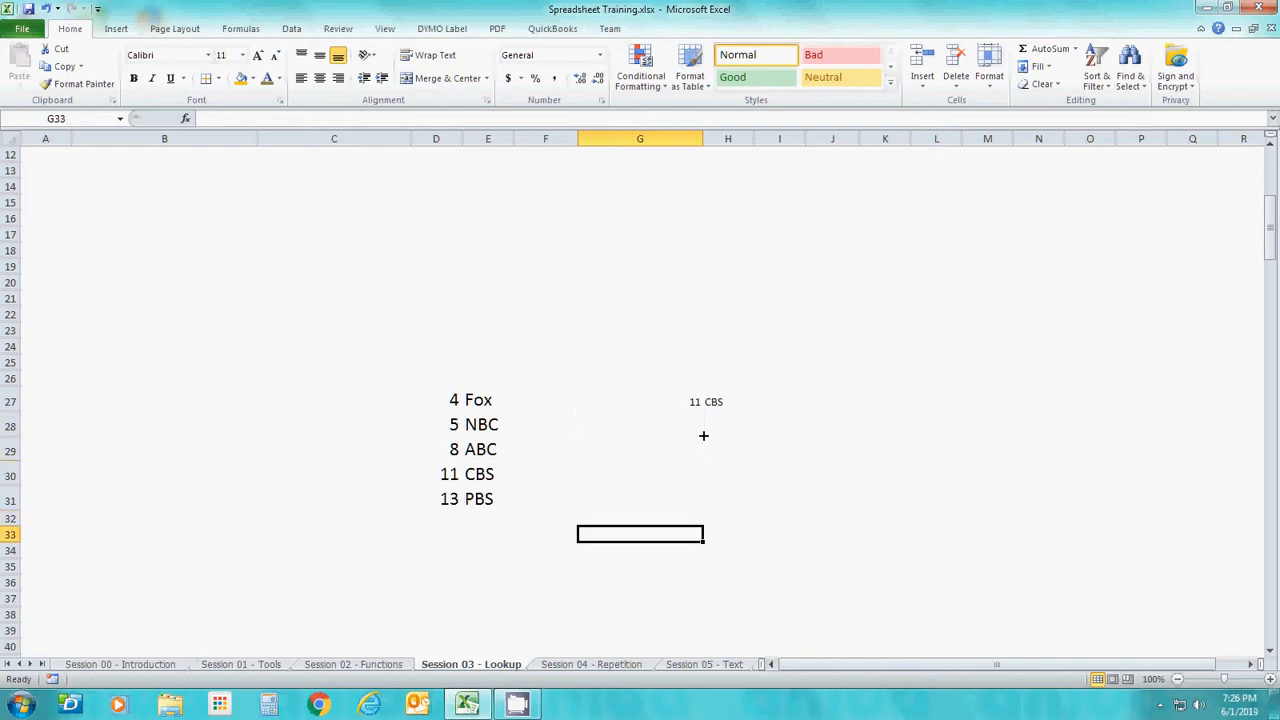
key("Down")
key("Down")
key("Down")
key("Down")
key("Down")
key("Down")
key("Down")
key("Down")
key("Down")
key("Down")
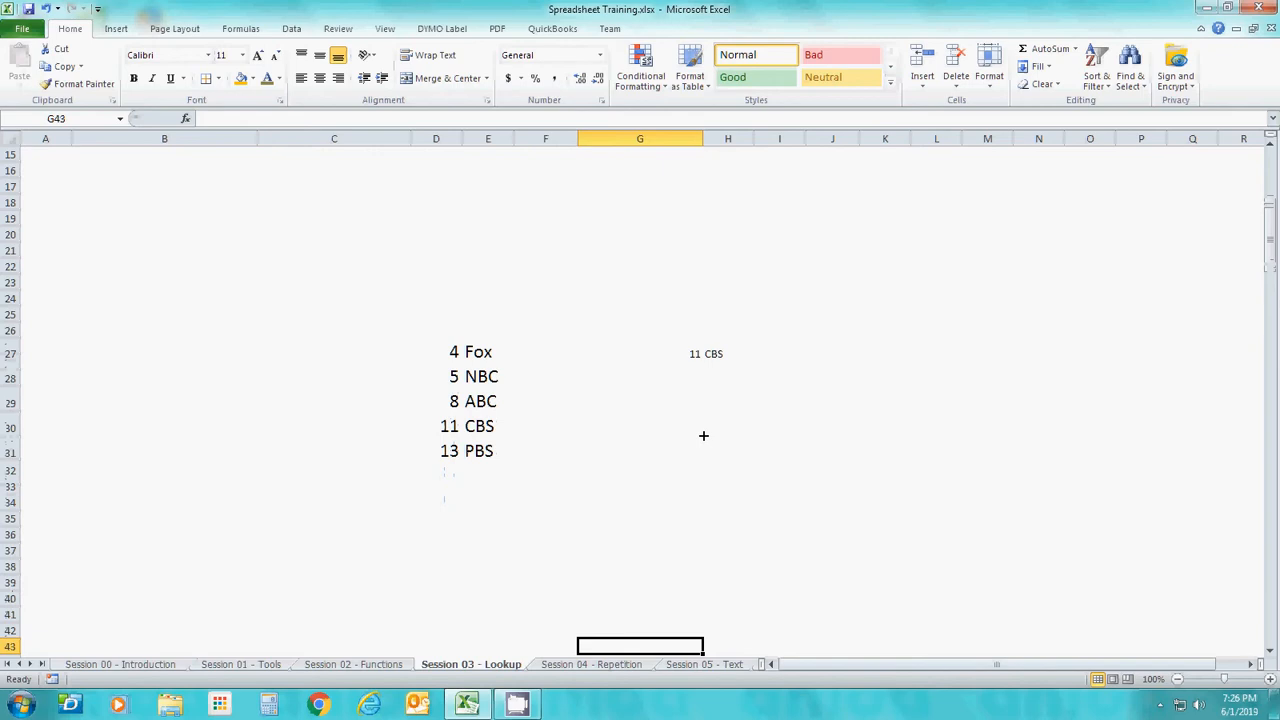
key("Down")
key("Down")
key("Down")
key("Down")
key("Down")
key("Down")
key("Down")
key("Down")
key("Down")
key("Down")
key("Down")
key("Down")
key("Down")
key("Down")
key("Down")
key("Down")
key("Down")
key("Down")
key("Down")
key("Down")
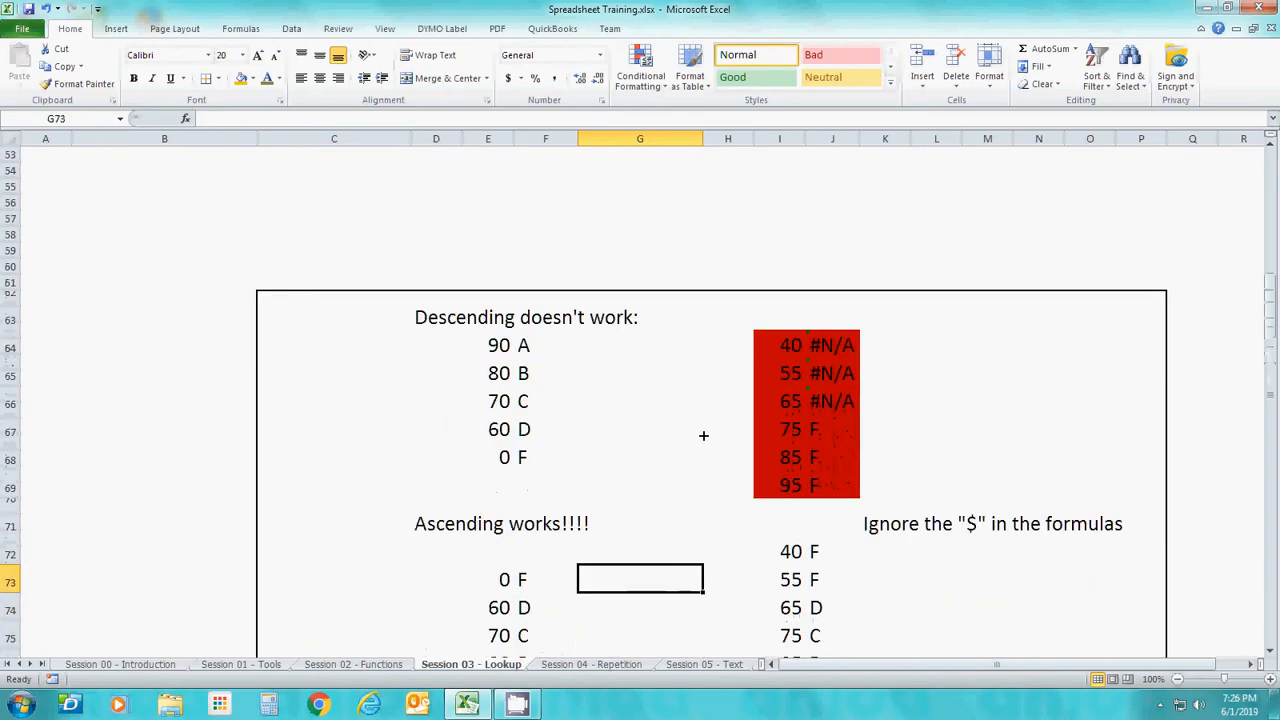
key("Down")
key("Down")
key("Down")
key("Down")
key("Down")
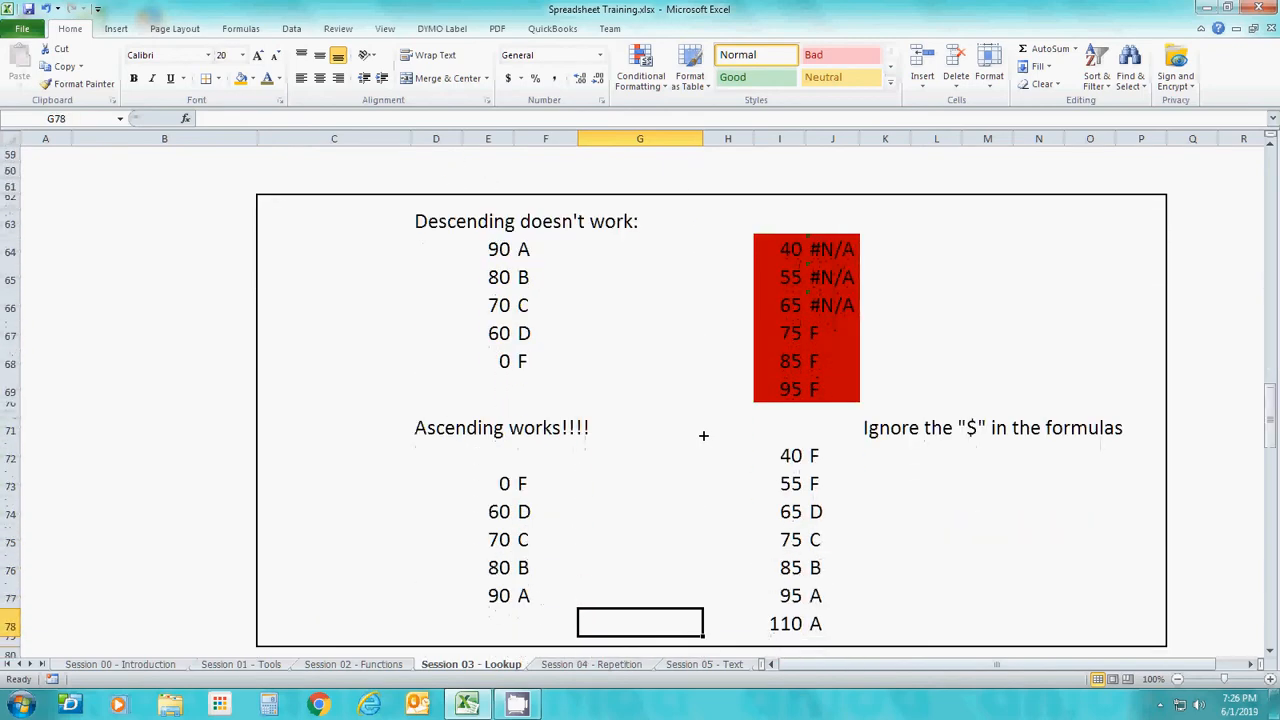
Examine the descending grade table E64:F68 row by row, pairing each score with its letter grade.
key("Up")
key("Up")
key("Up")
key("Up")
key("Up")
key("Up")
key("Up")
key("Up")
key("Up")
key("Up")
key("Up")
key("Up")
key("Up")
key("Up")
key("Left")
key("Left")
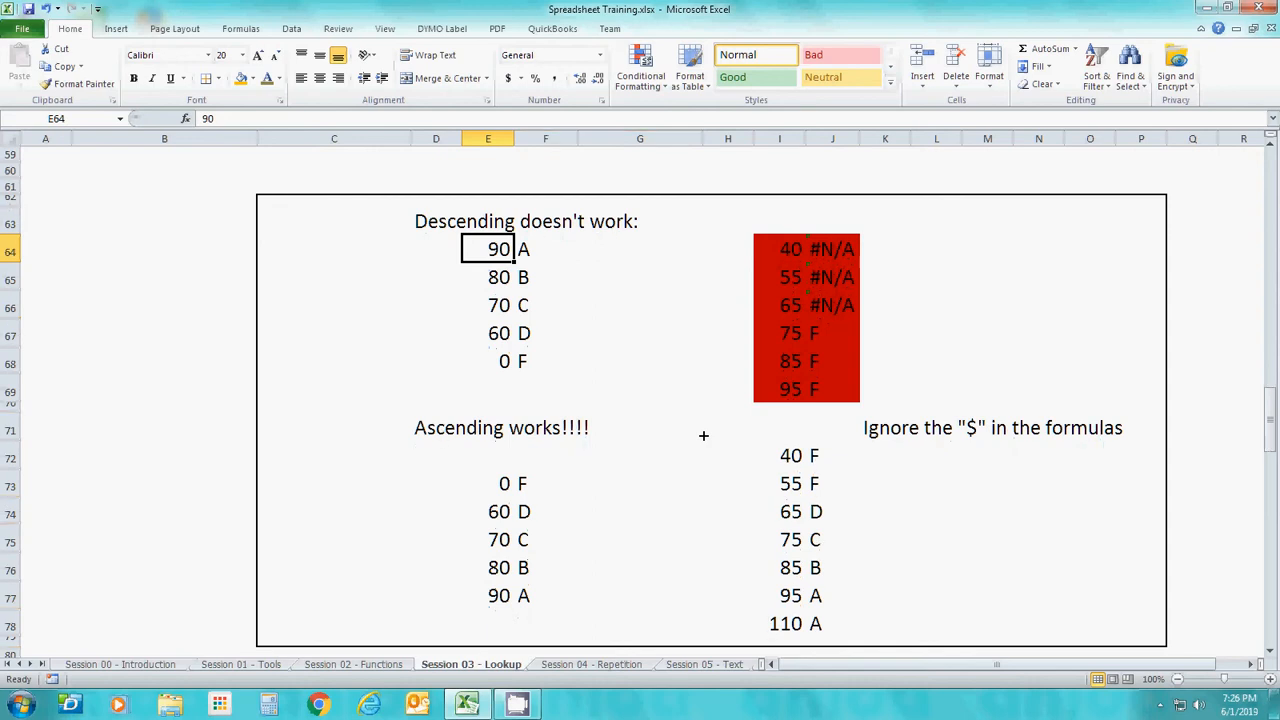
key("Right")
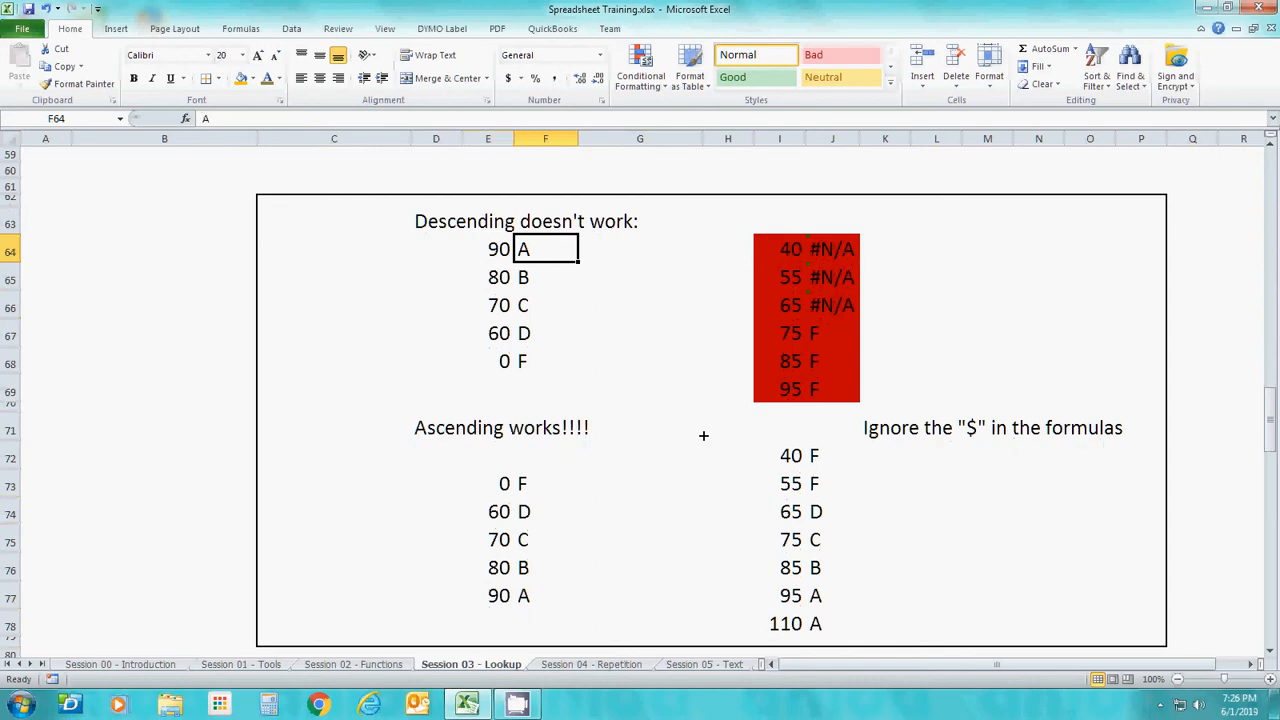
key("Left")
key("Down")
key("Right")
key("Left")
key("Down")
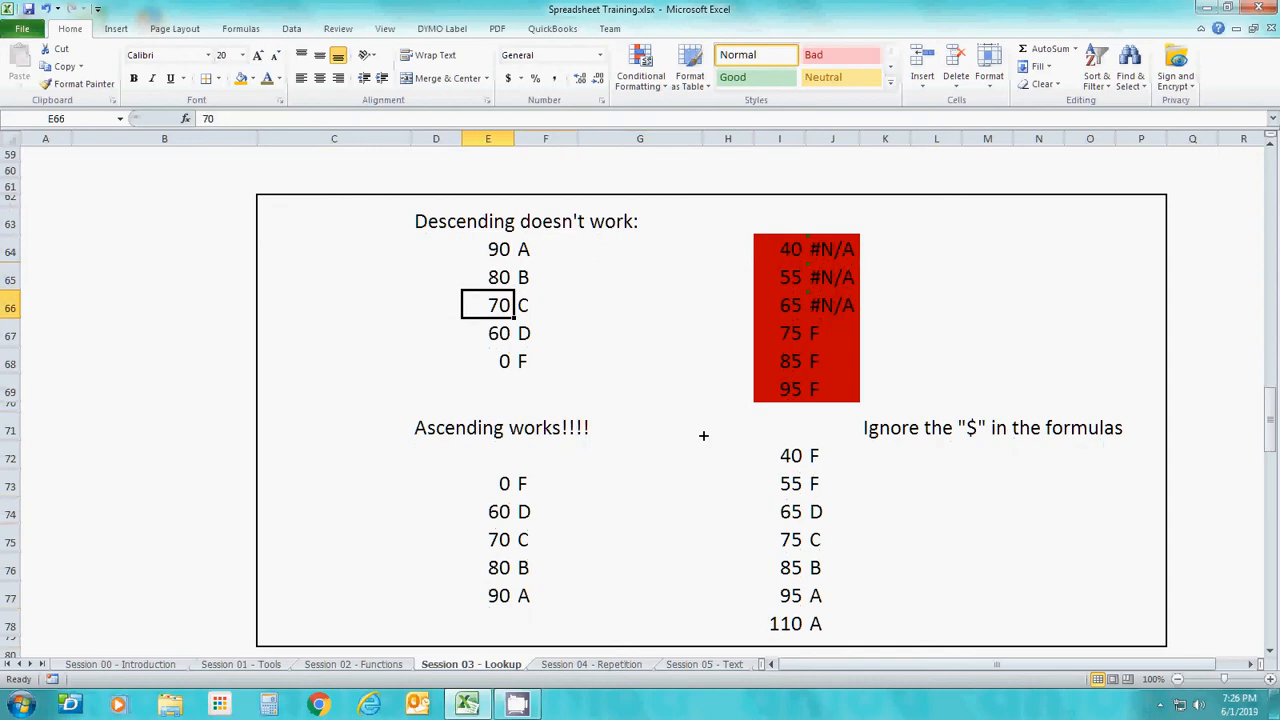
key("Right")
key("Left")
key("Down")
key("Right")
key("Left")
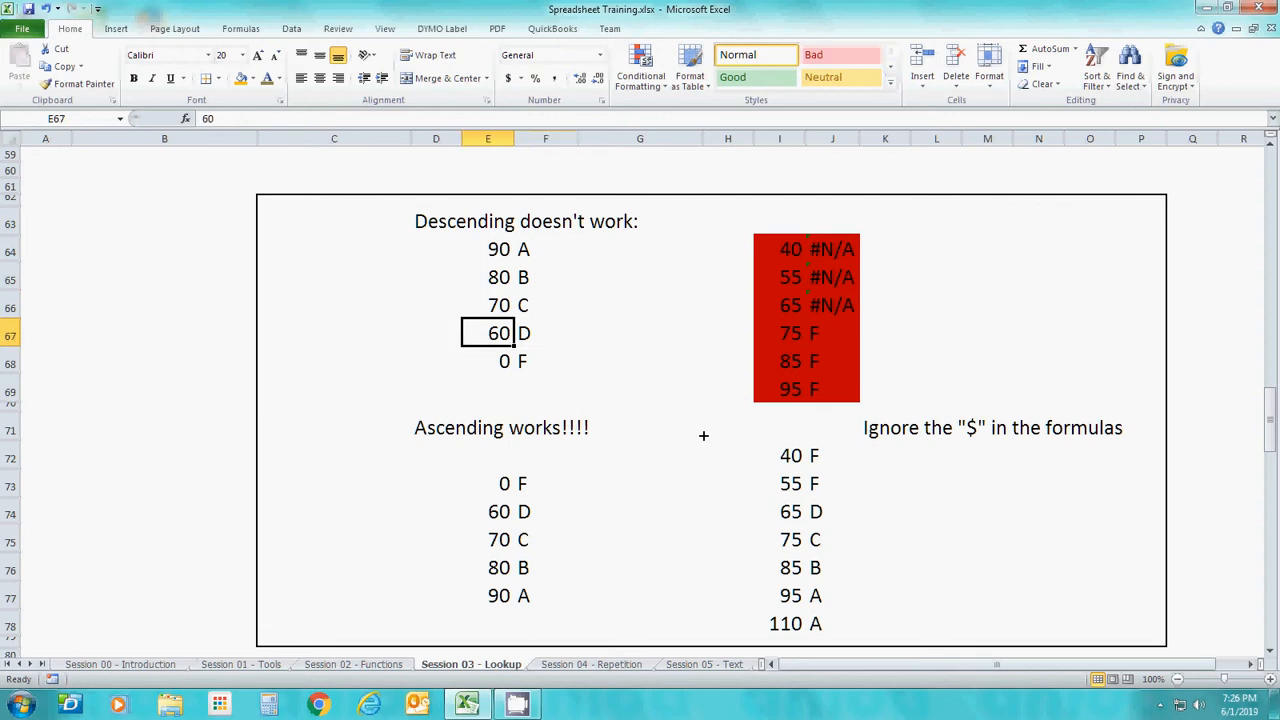
key("Down")
key("Right")
key("Left")
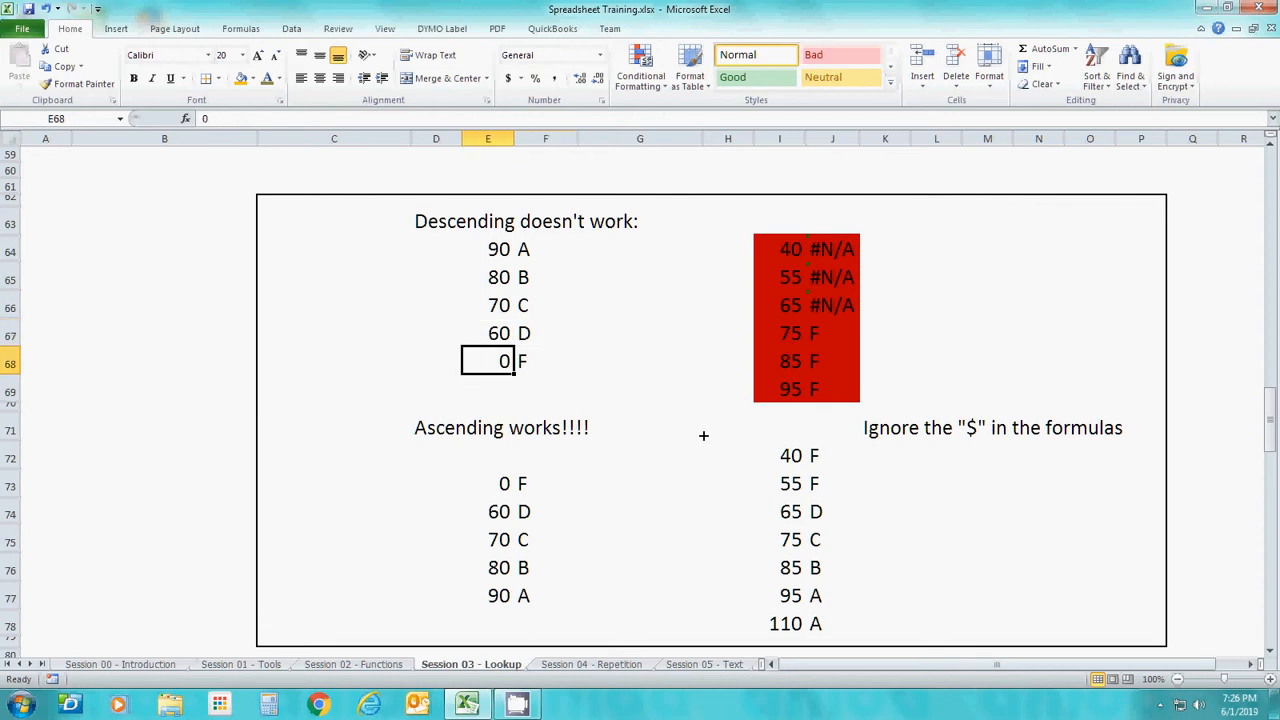
Go back up through the letter grades in F64:F68 and return to the score column at E65.
key("Up")
key("Down")
key("Right")
key("Up")
key("Up")
key("Up")
key("Up")
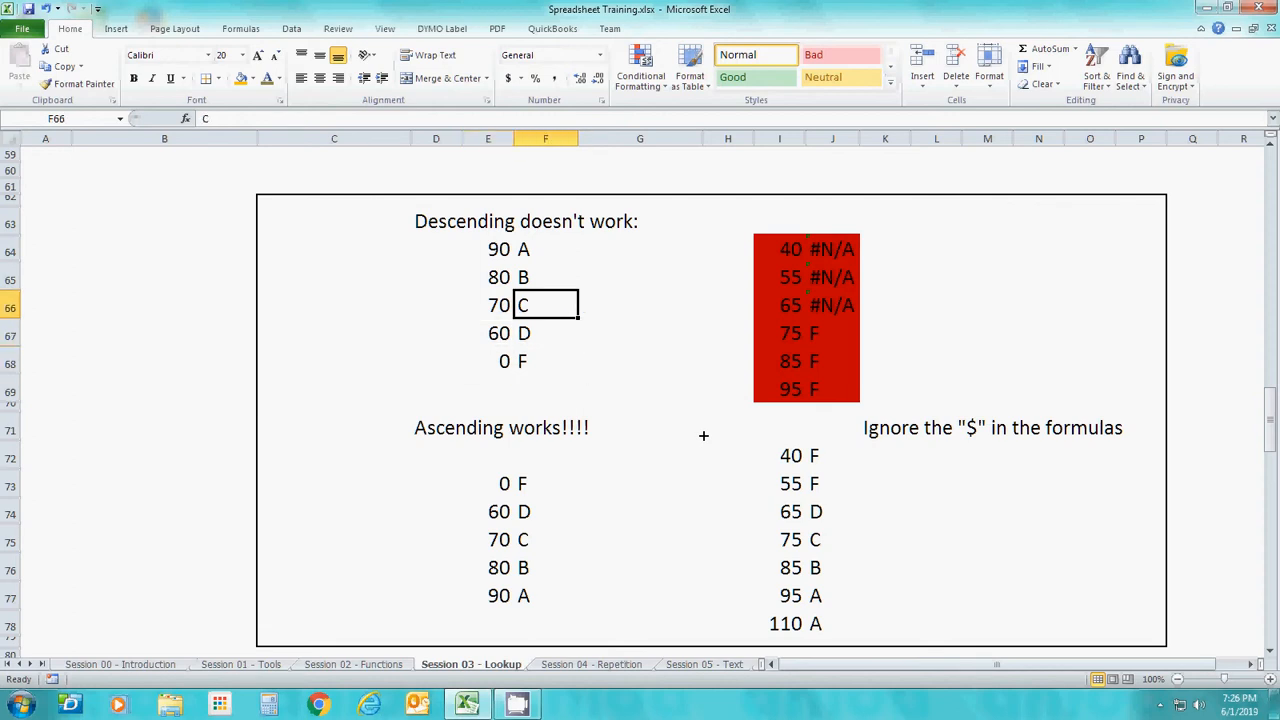
key("Left")
key("Down")
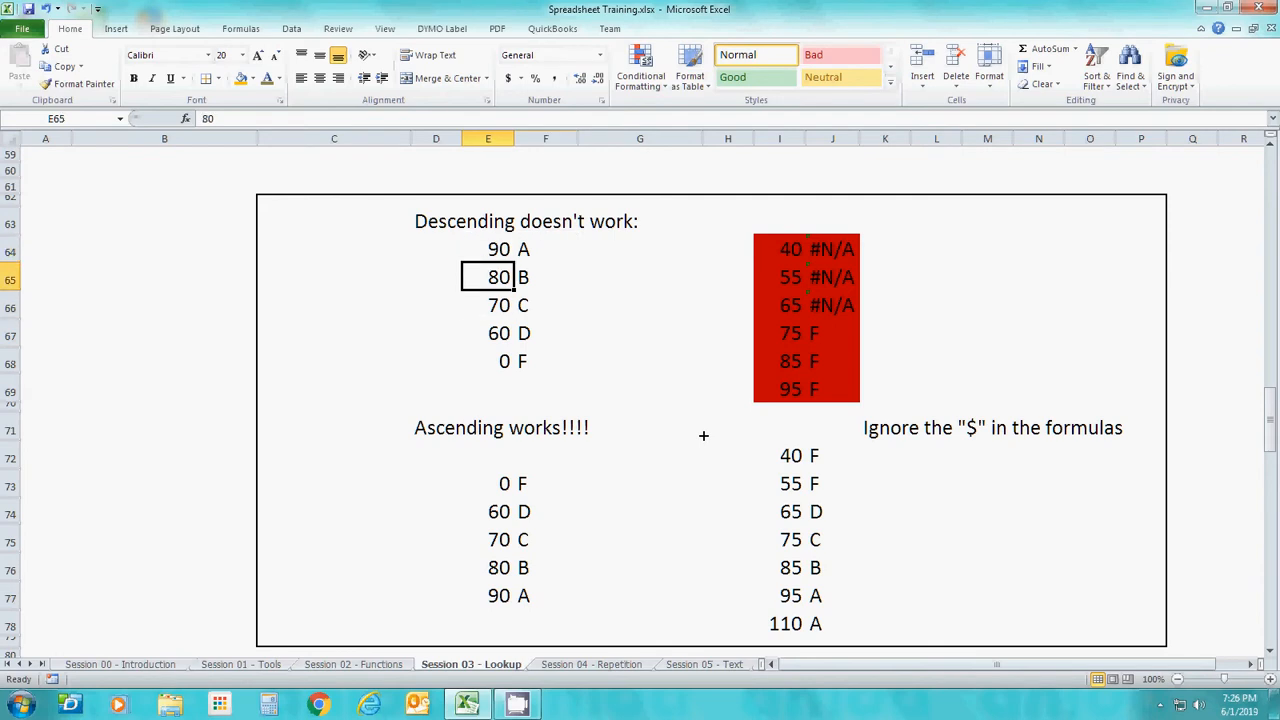
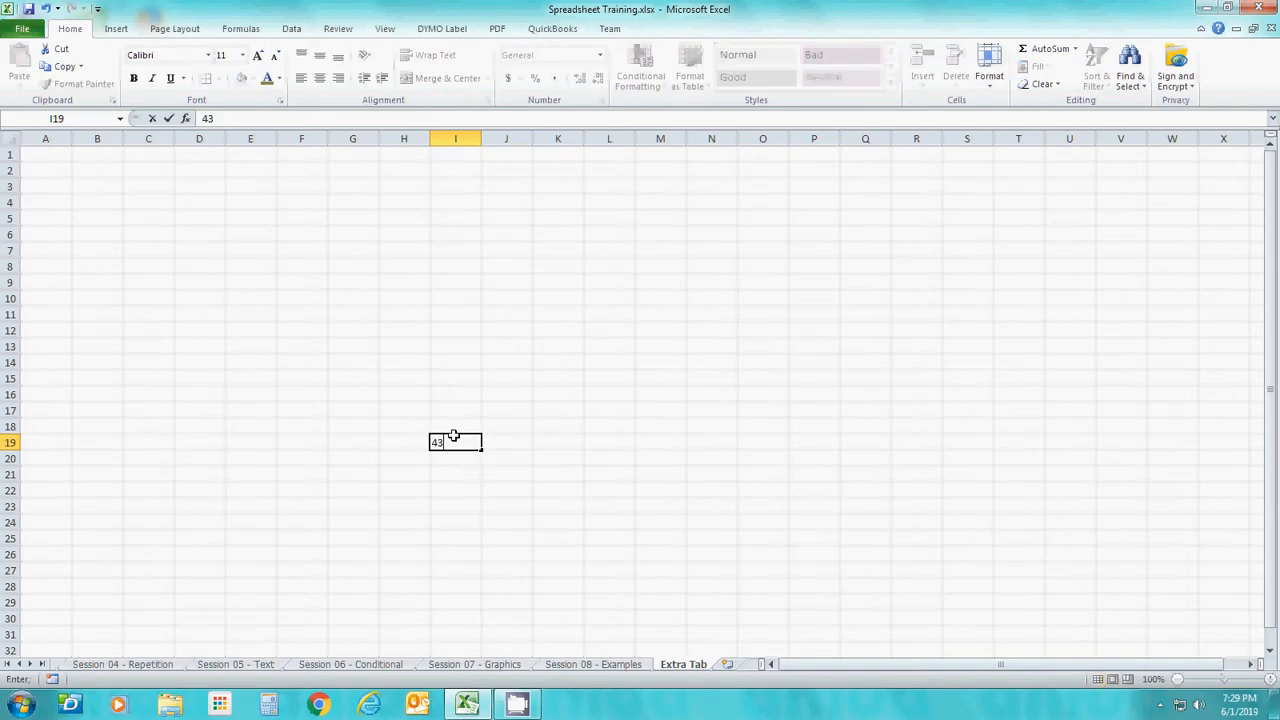
Enter 83 as the lookup value in I19 of the Extra Tab sheet.
key("BackSpace")
key("BackSpace")
type("83")
key("Return")
key("Up")
Begin a LOOKUP formula in J19 that uses I19 as the lookup value.
key("Right")
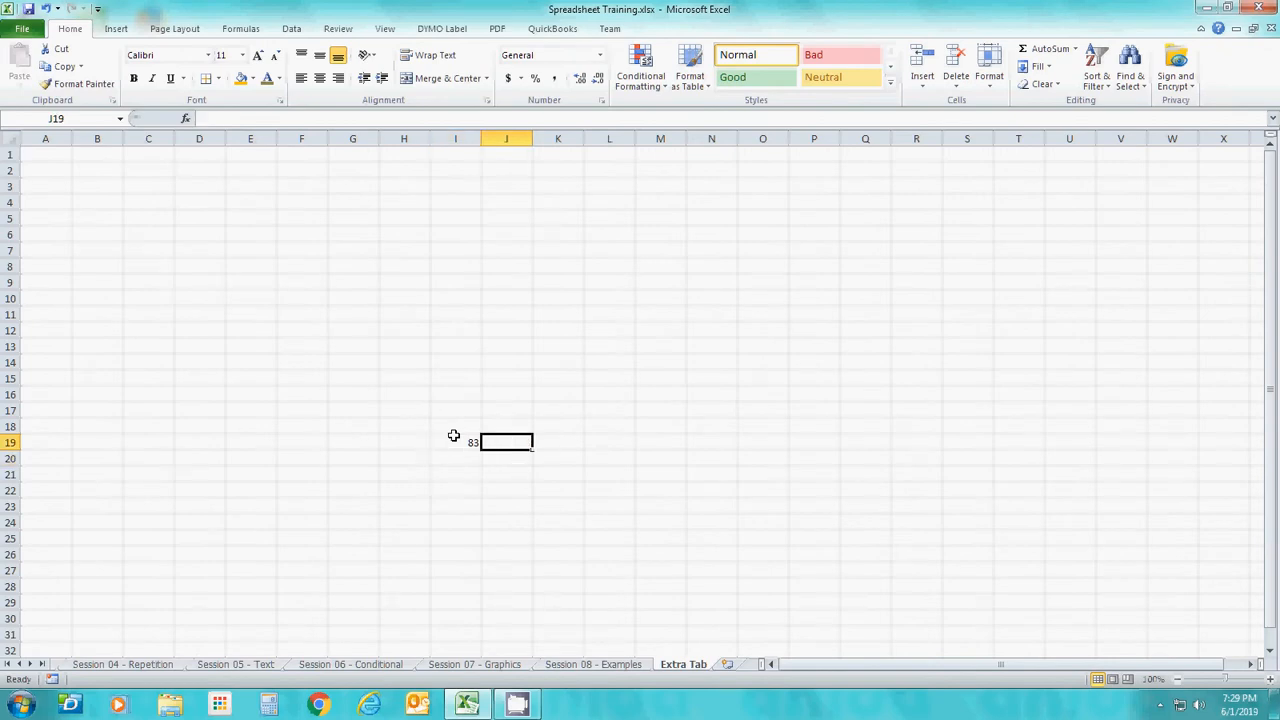
type("=loo")
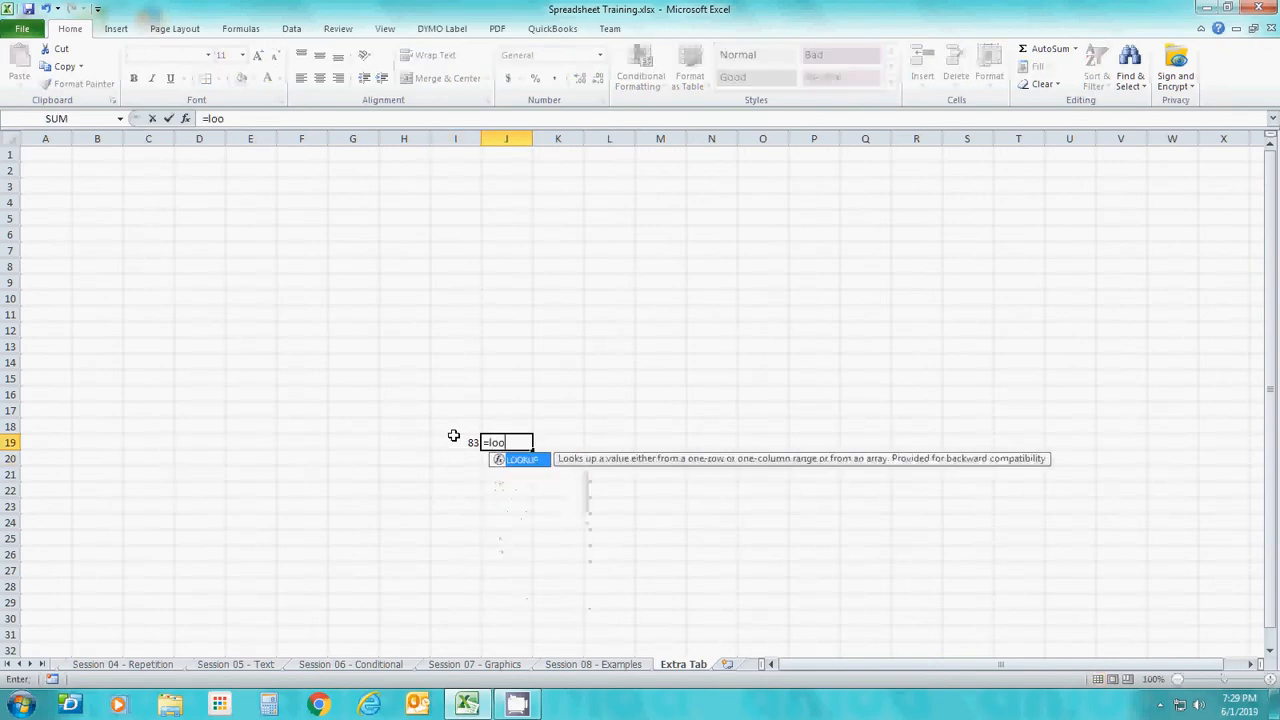
type("kup(")
left_click(464, 441)
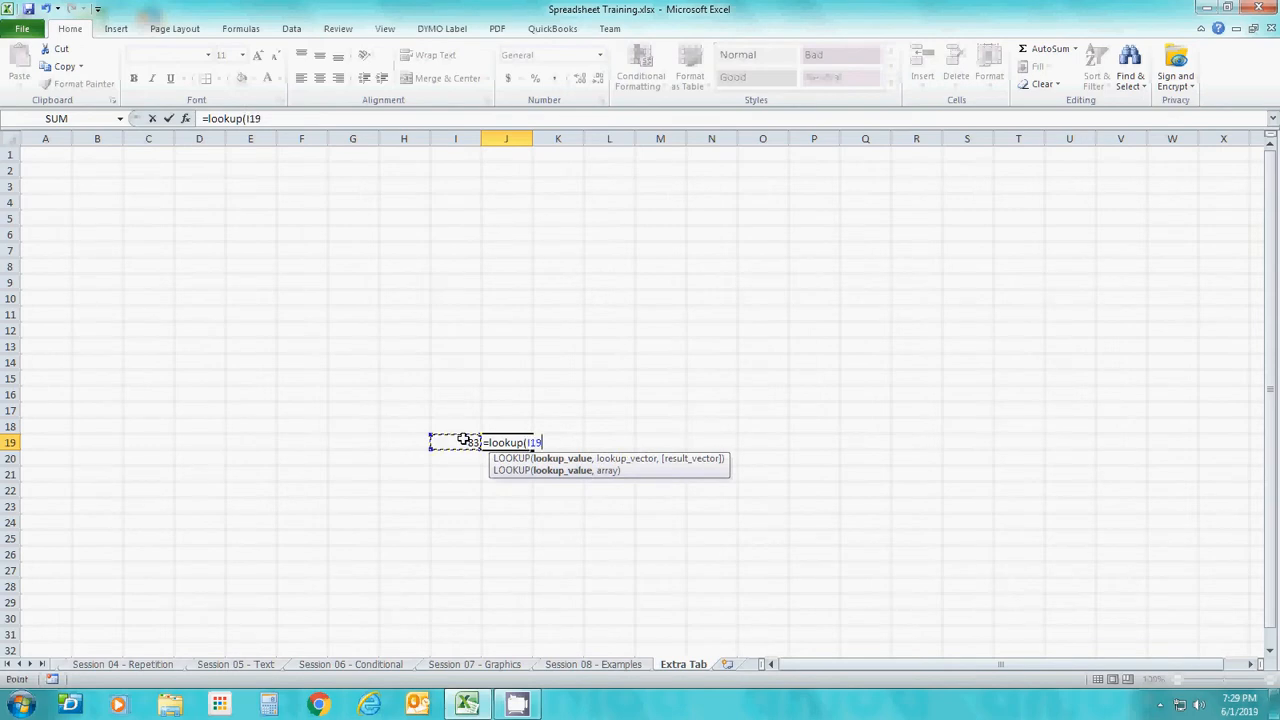
type(",")
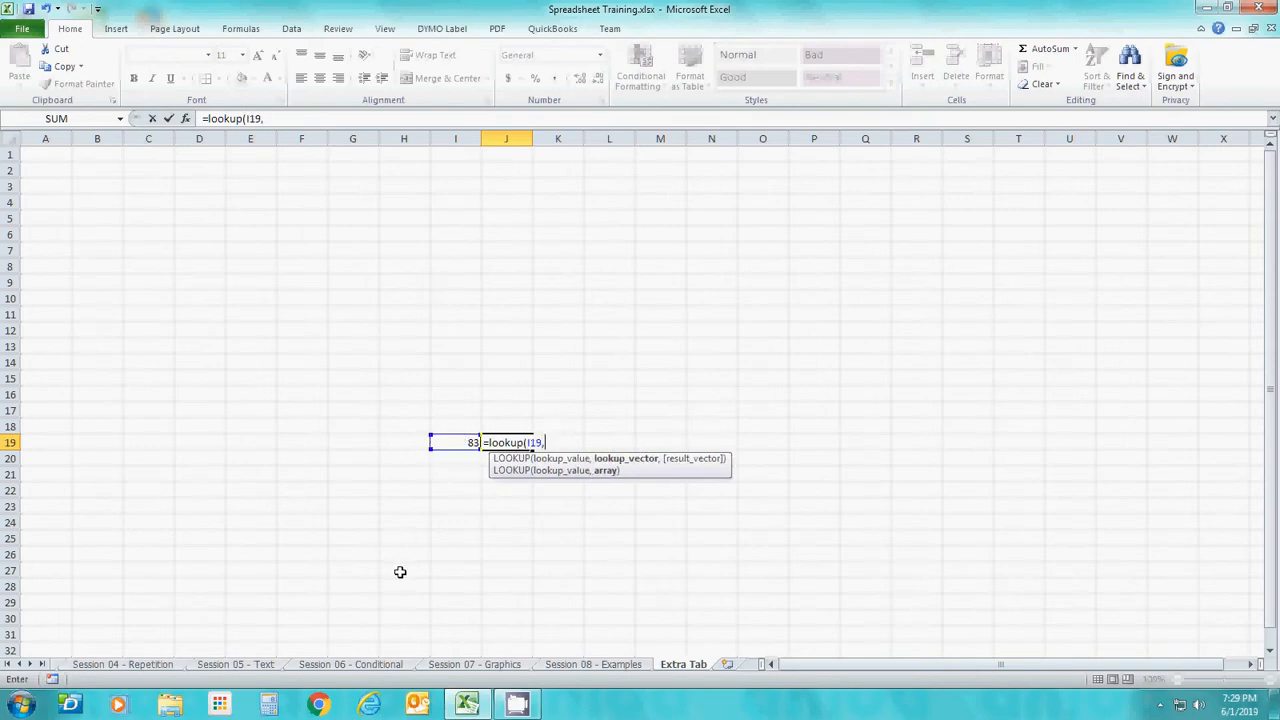
Complete the formula with E73:E77 as lookup vector and F73:F77 as result vector from the Session 03 - Lookup sheet.
left_click(8, 665)
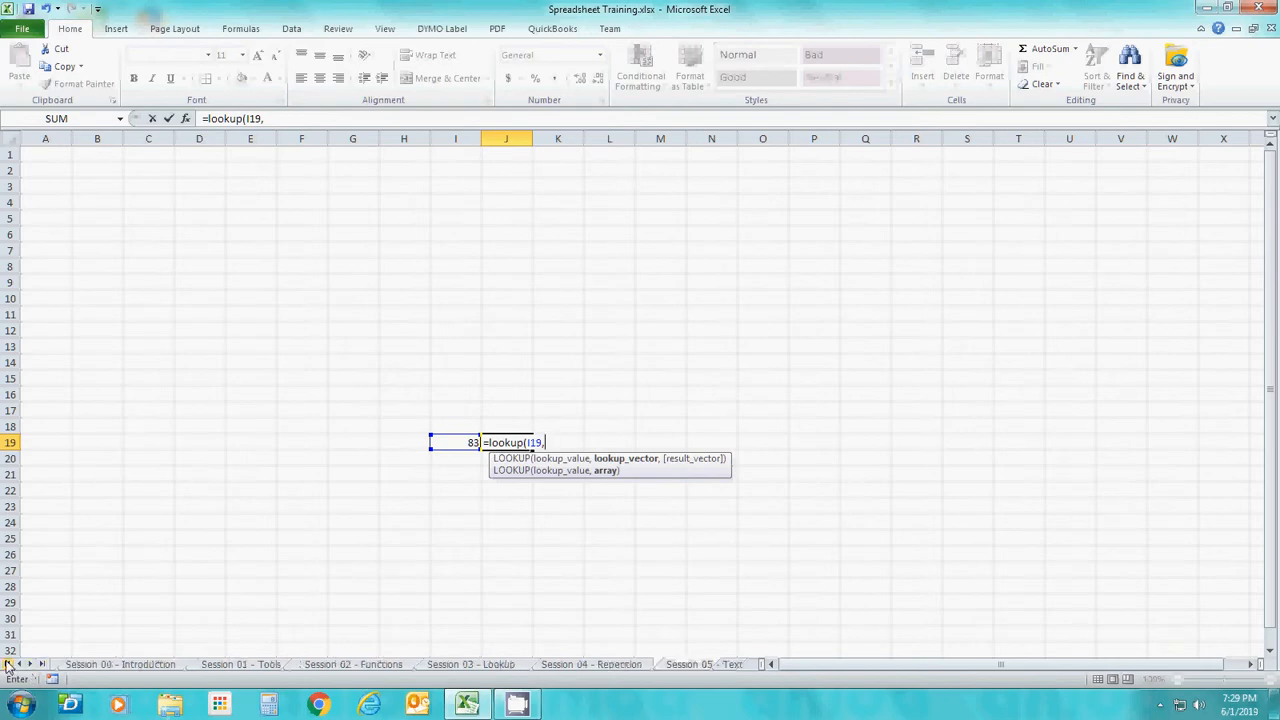
left_click(482, 668)
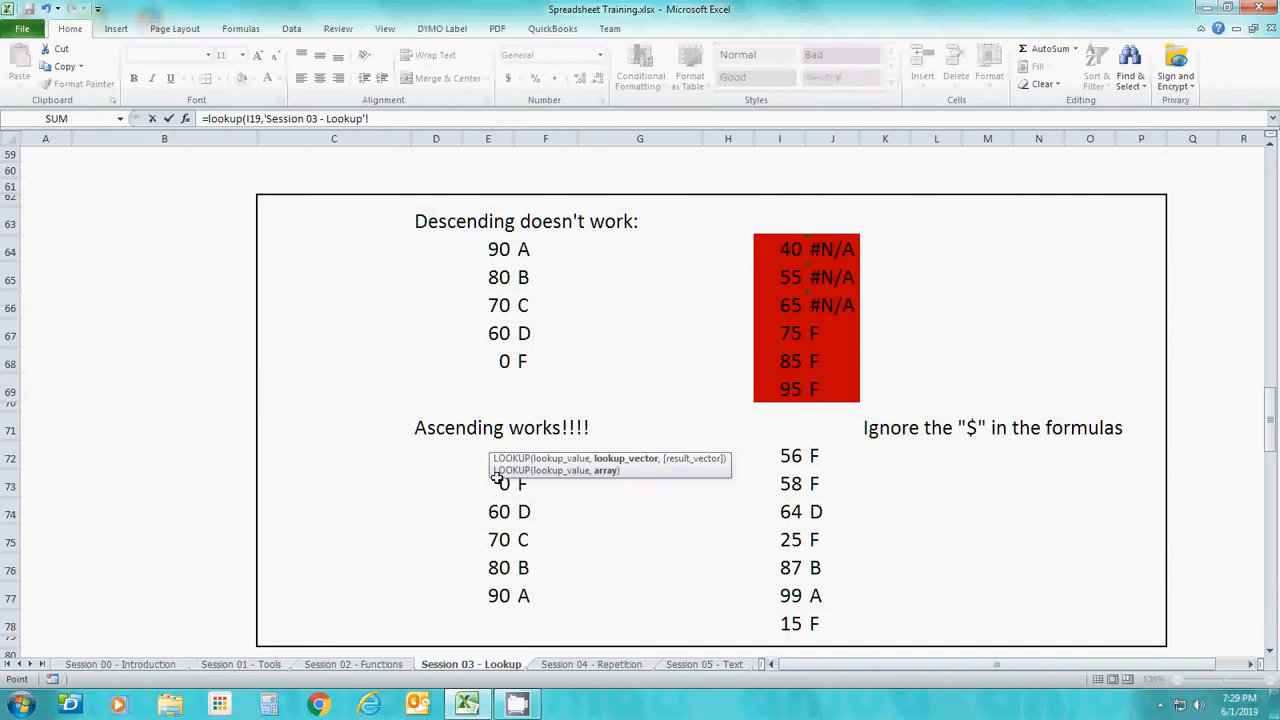
left_click_drag(491, 482, 488, 595)
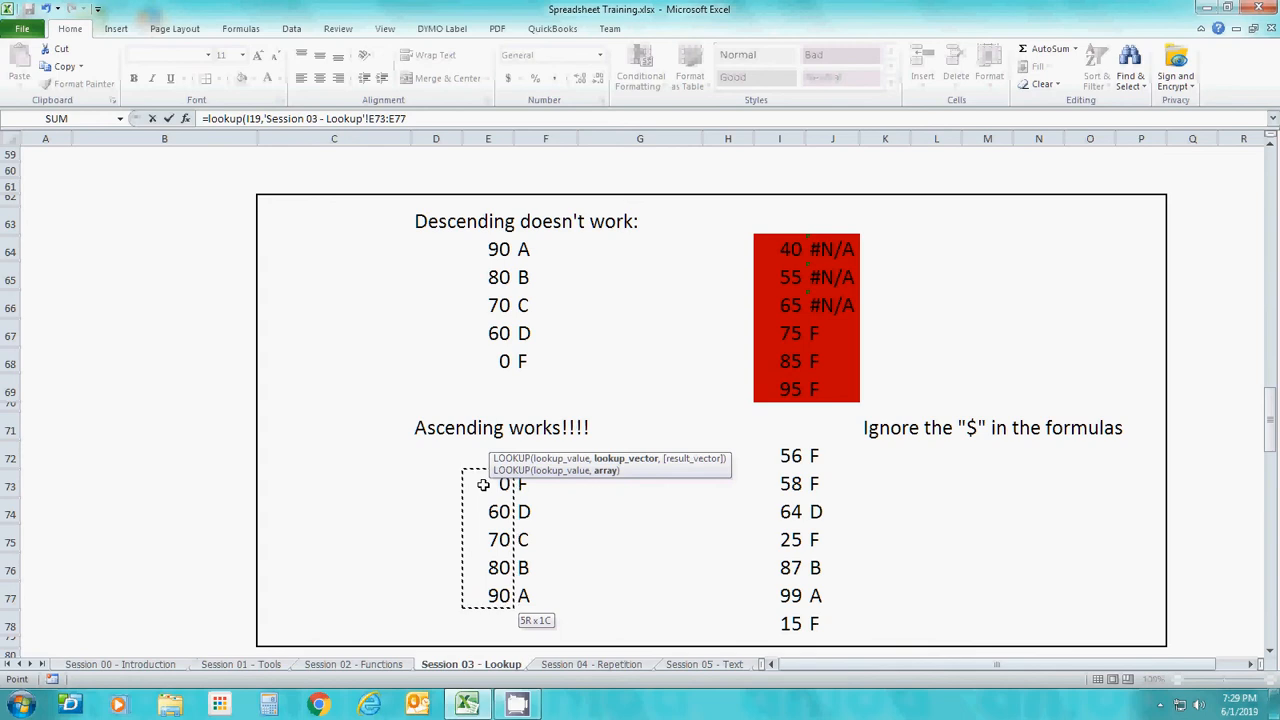
type(",")
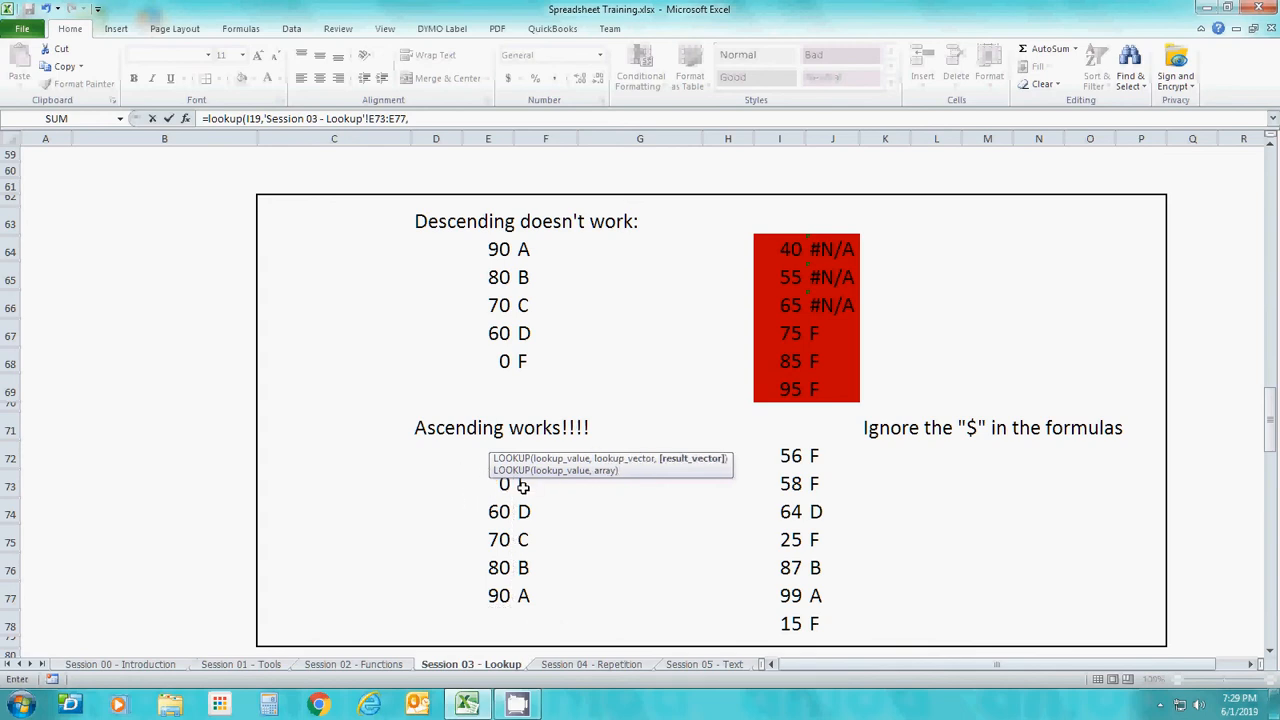
left_click_drag(522, 486, 545, 595)
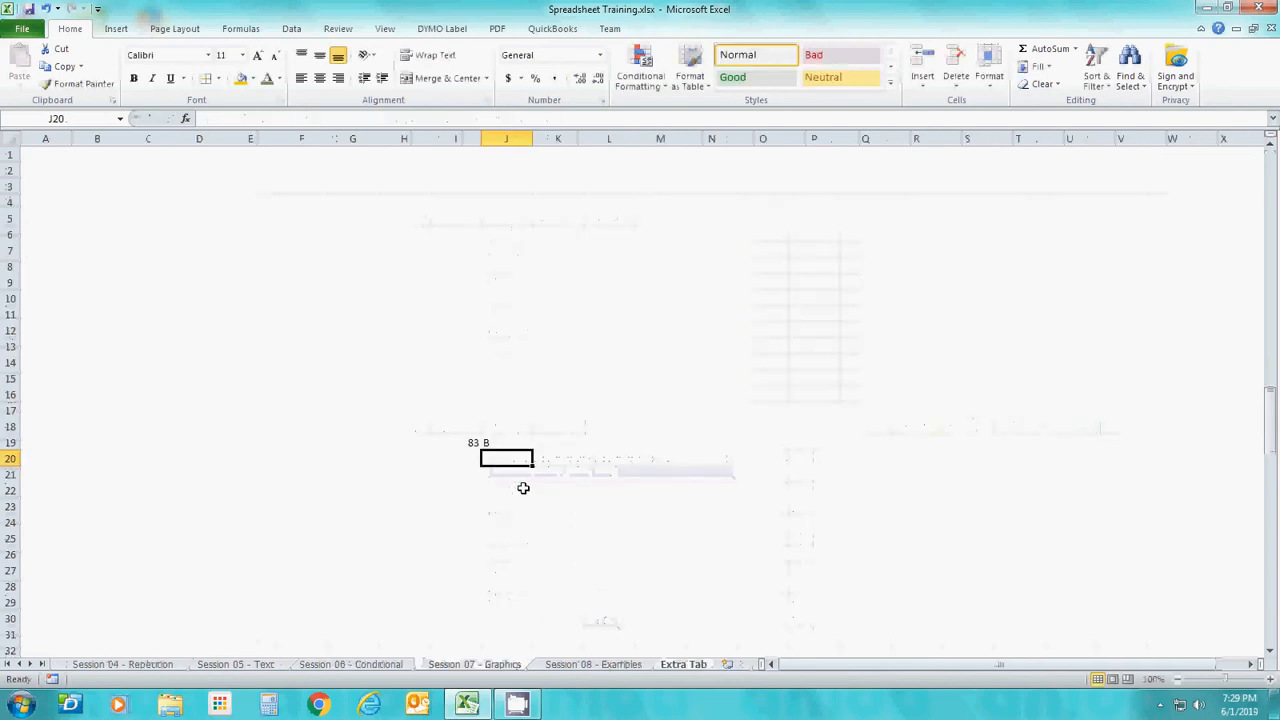
Review the cross-sheet LOOKUP formula in J19 against the columns and rows of the cells it refers to.
key("Up")
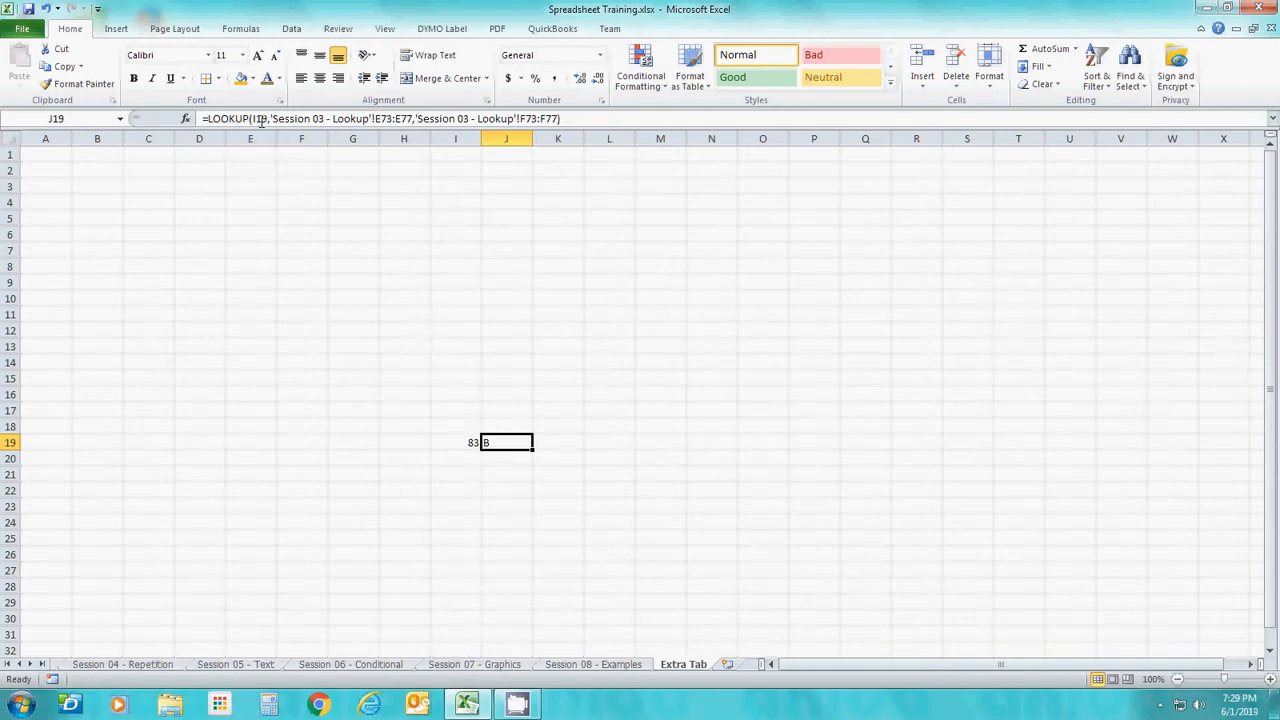
left_click(448, 148)
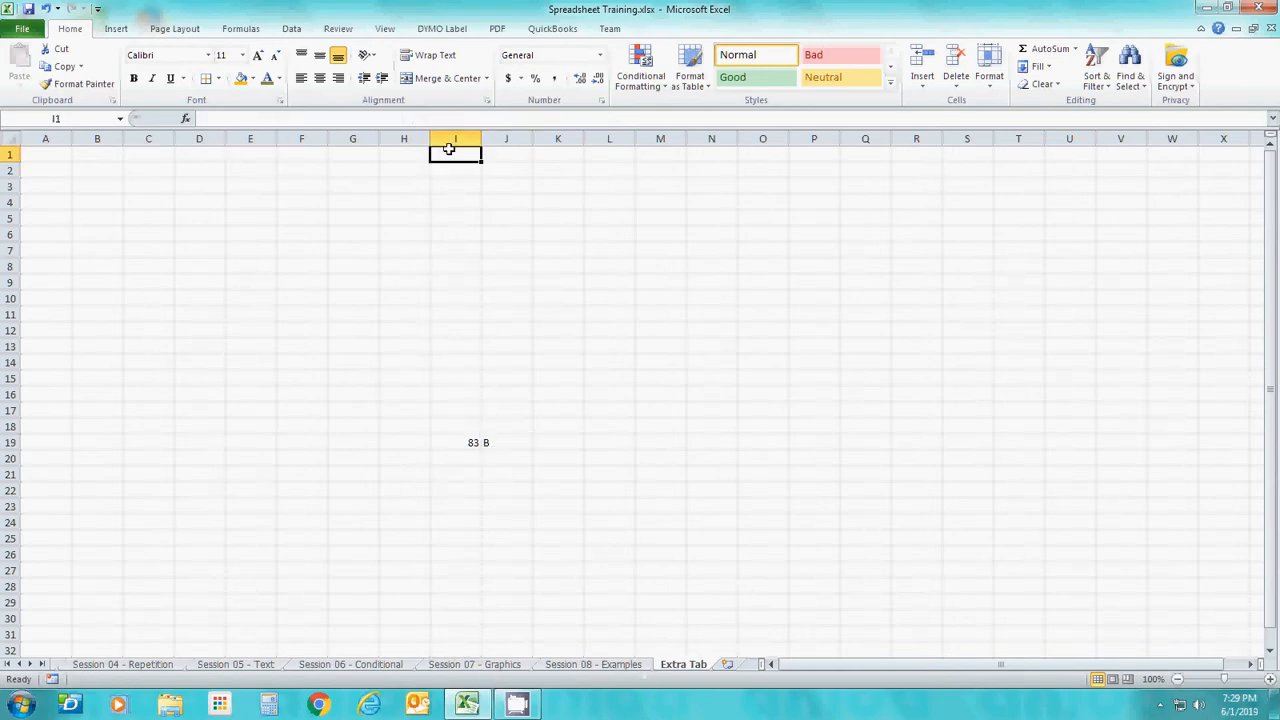
key("Down")
key("Down")
key("Down")
key("Down")
key("Down")
key("Down")
key("Down")
key("Down")
key("Down")
key("Down")
key("Down")
key("Down")
key("Down")
key("Down")
key("Down")
key("Down")
key("Down")
key("Down")
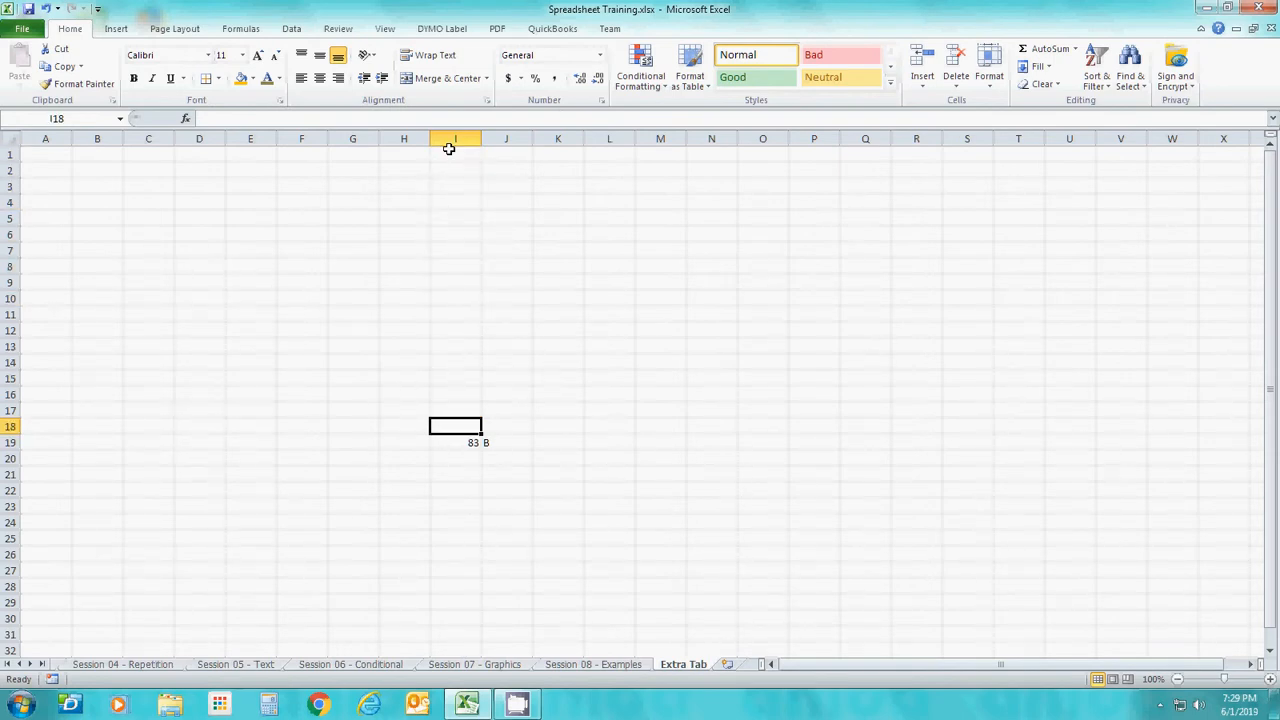
key("Right")
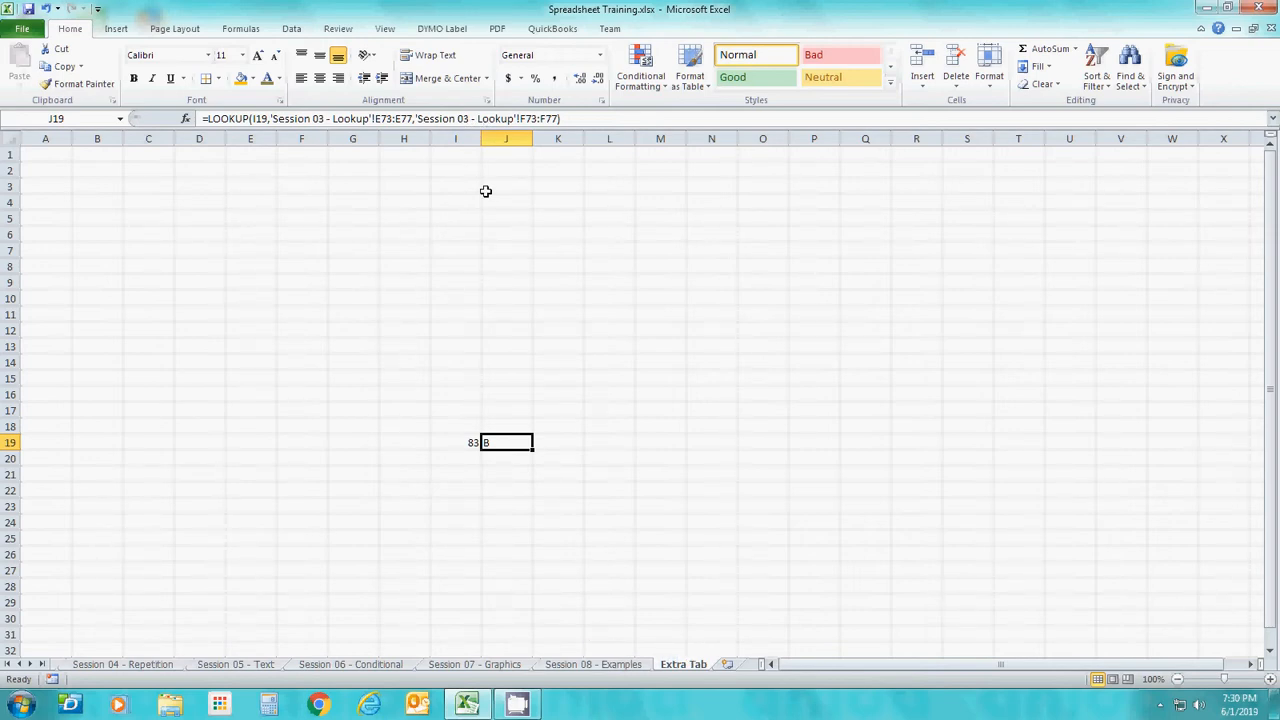
Test the cross-sheet lookup by entering 77 and then 67 in I19.
key("Left")
type("77")
key("Return")
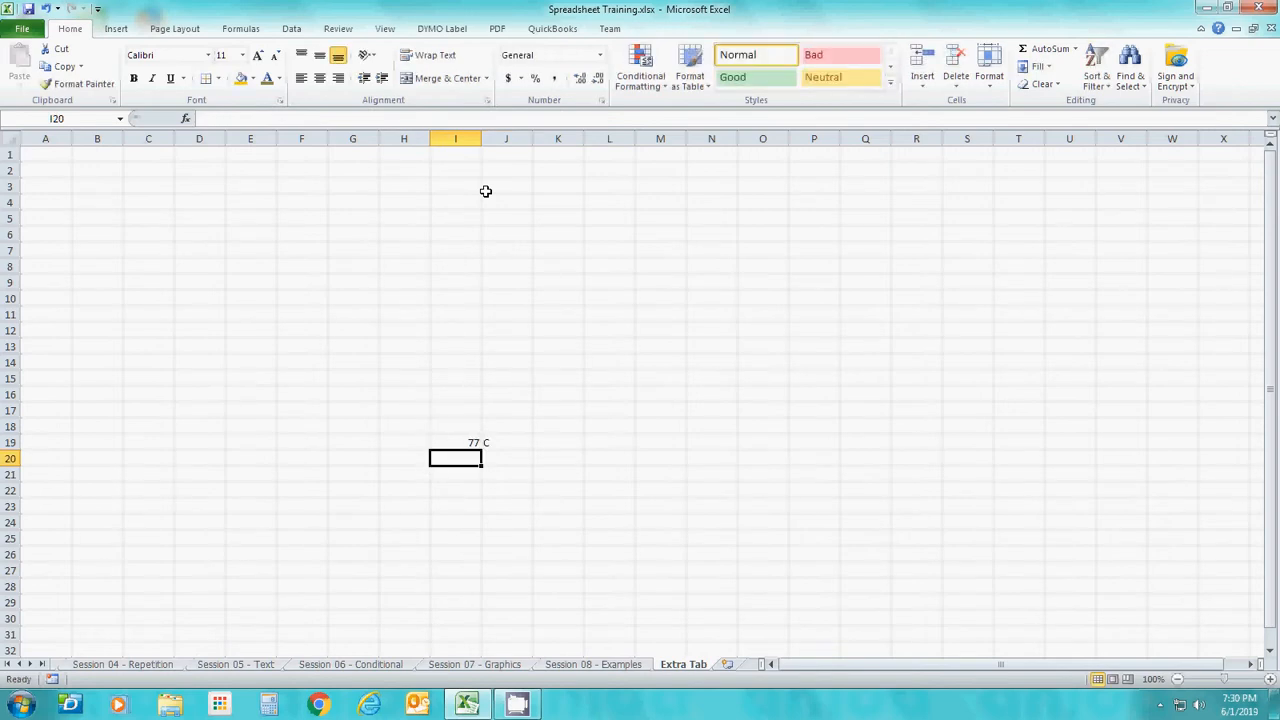
key("Up")
type("67")
key("Return")
Rename the Session 03 - Lookup sheet to "Session 03 - Lookup 2".
left_click(7, 664)
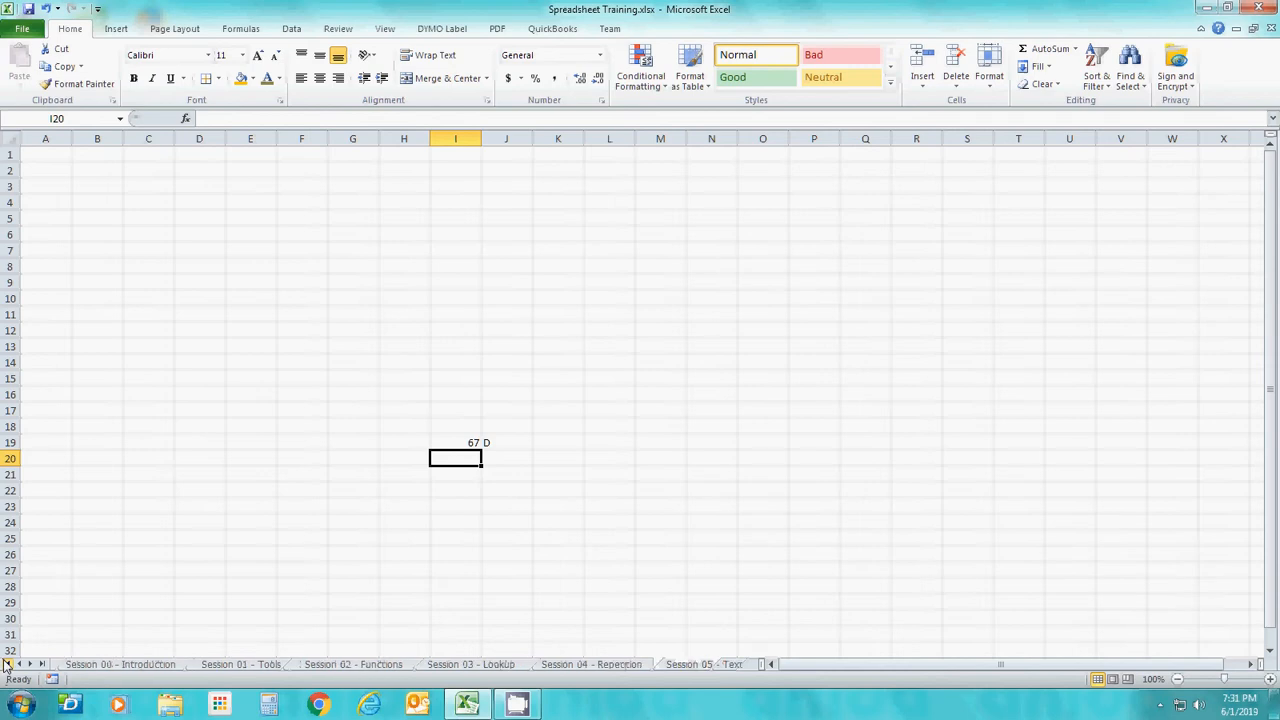
left_click(468, 668)
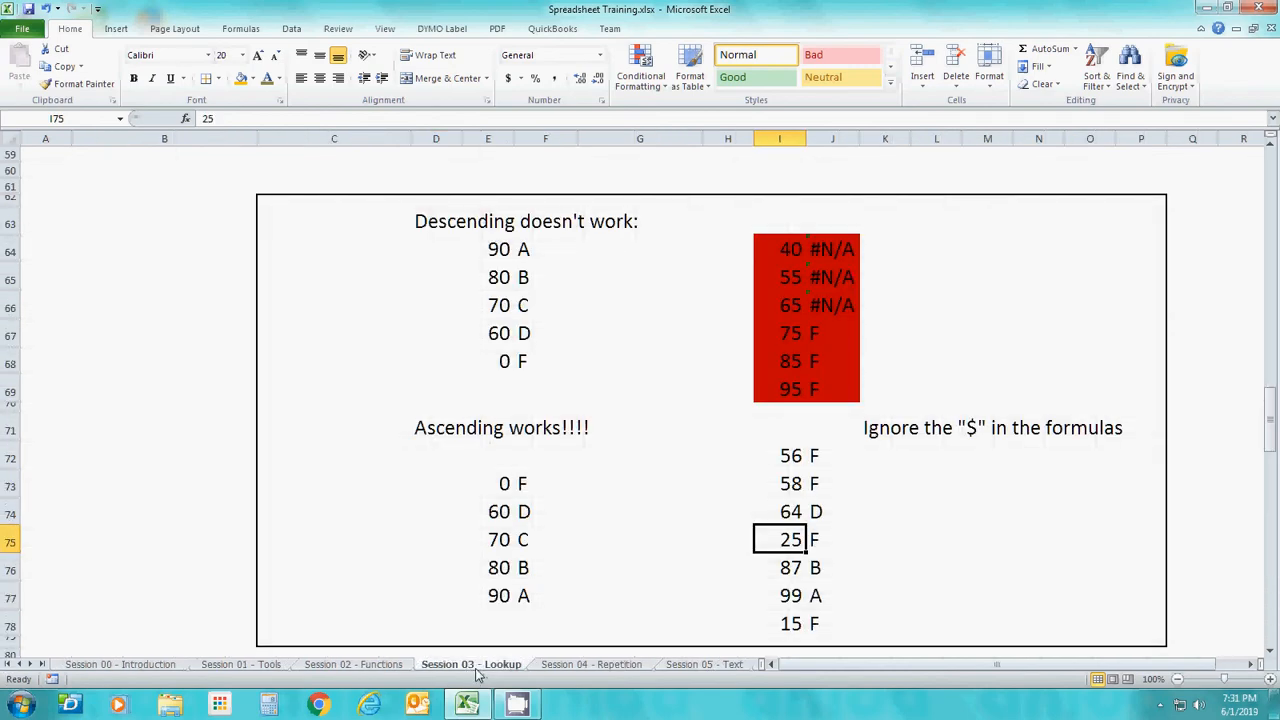
right_click(477, 670)
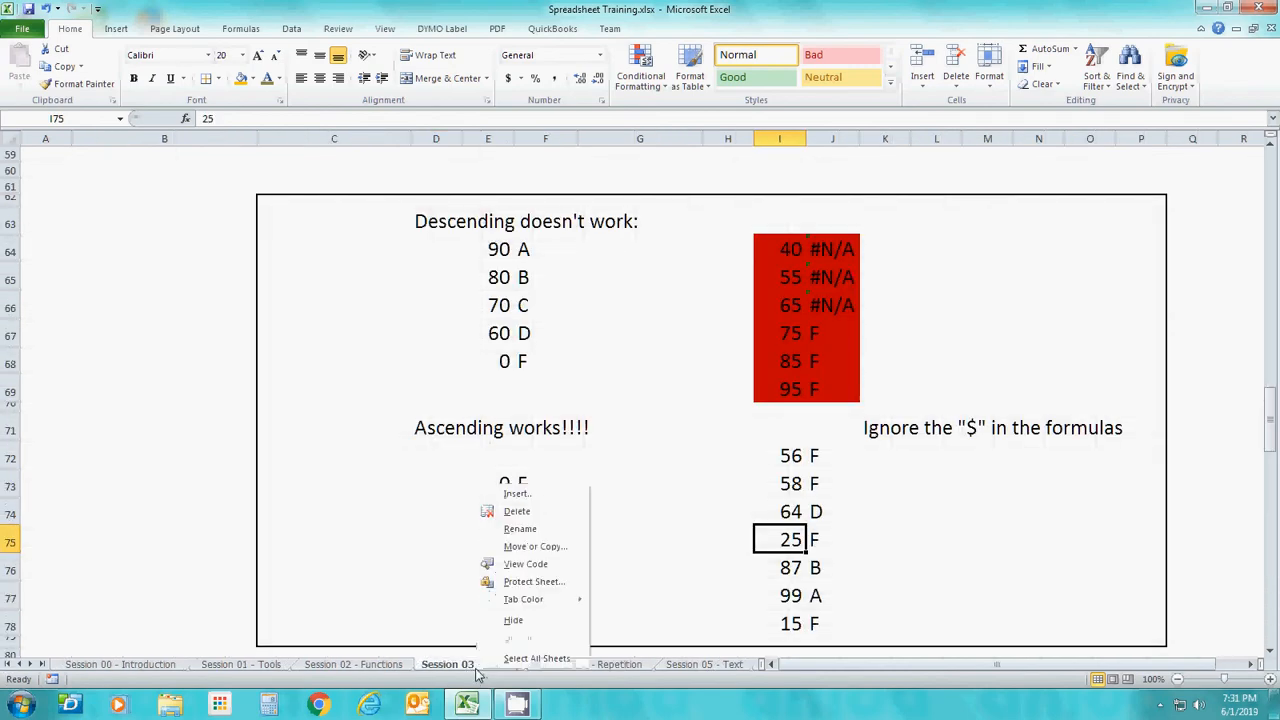
left_click(528, 528)
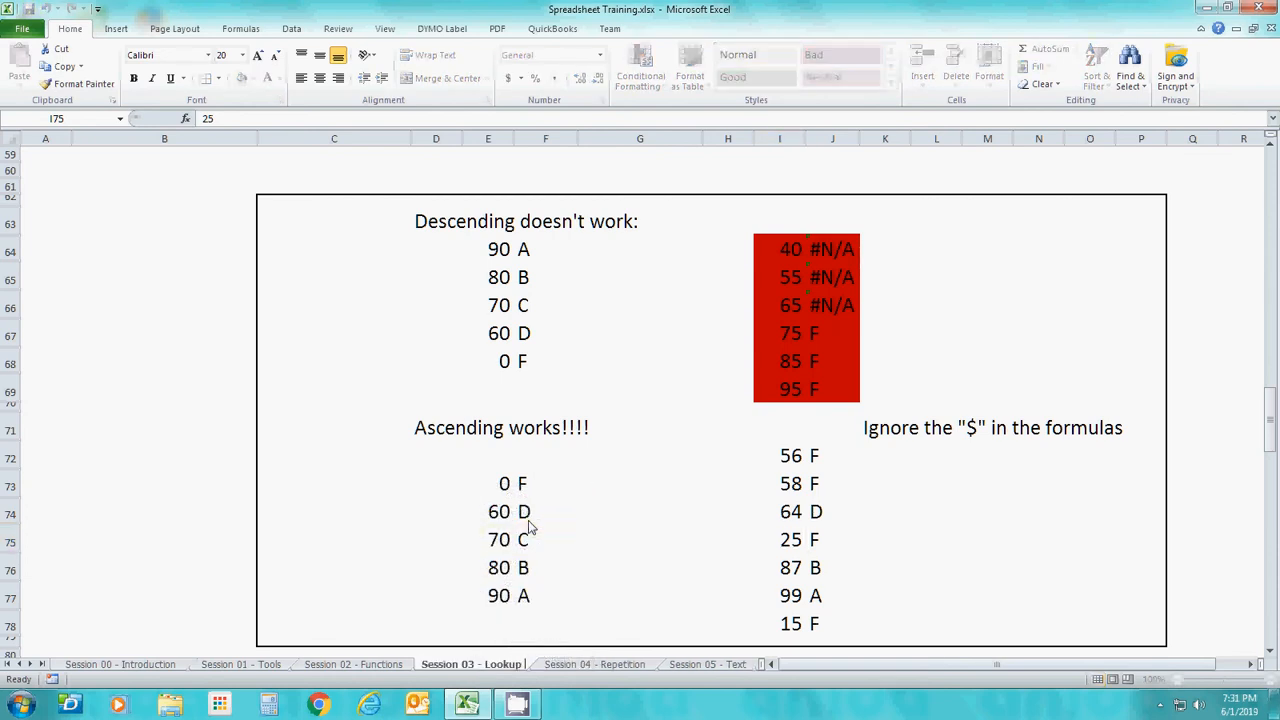
type("2")
key("Return")
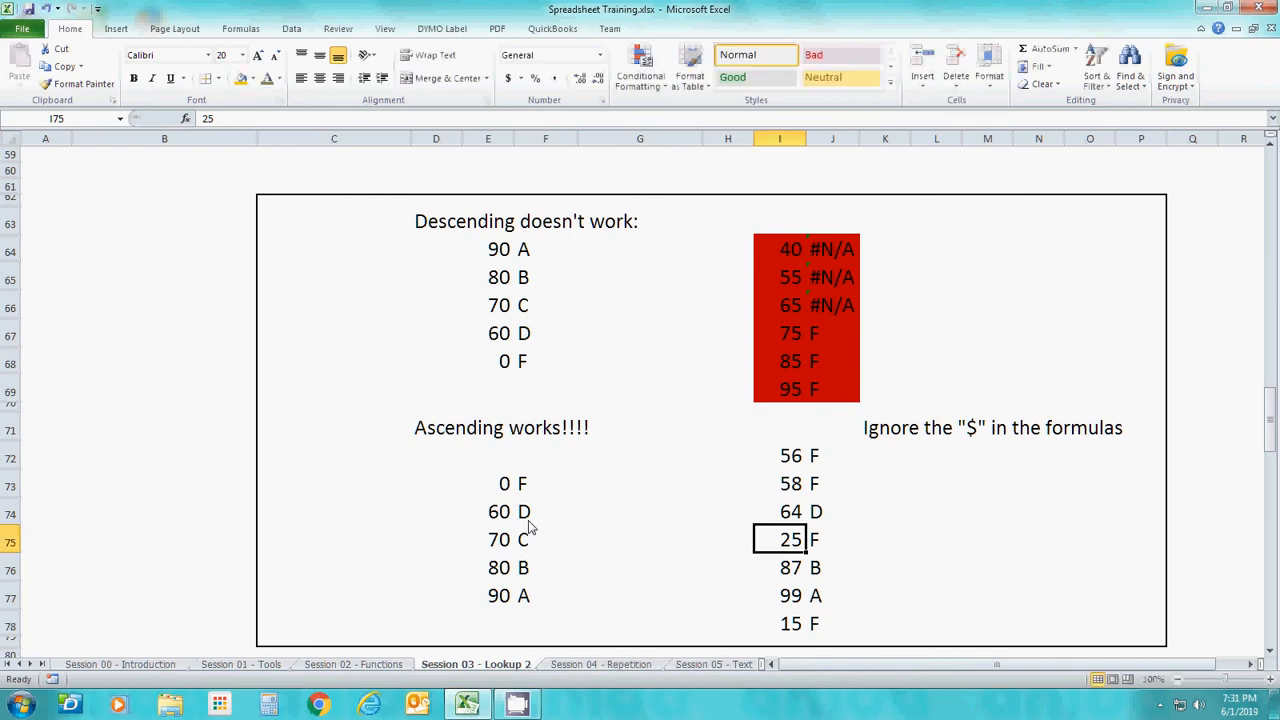
Inspect the LOOKUP formula in J19 of the Extra Tab sheet for the sheet name in its references.
left_click(42, 664)
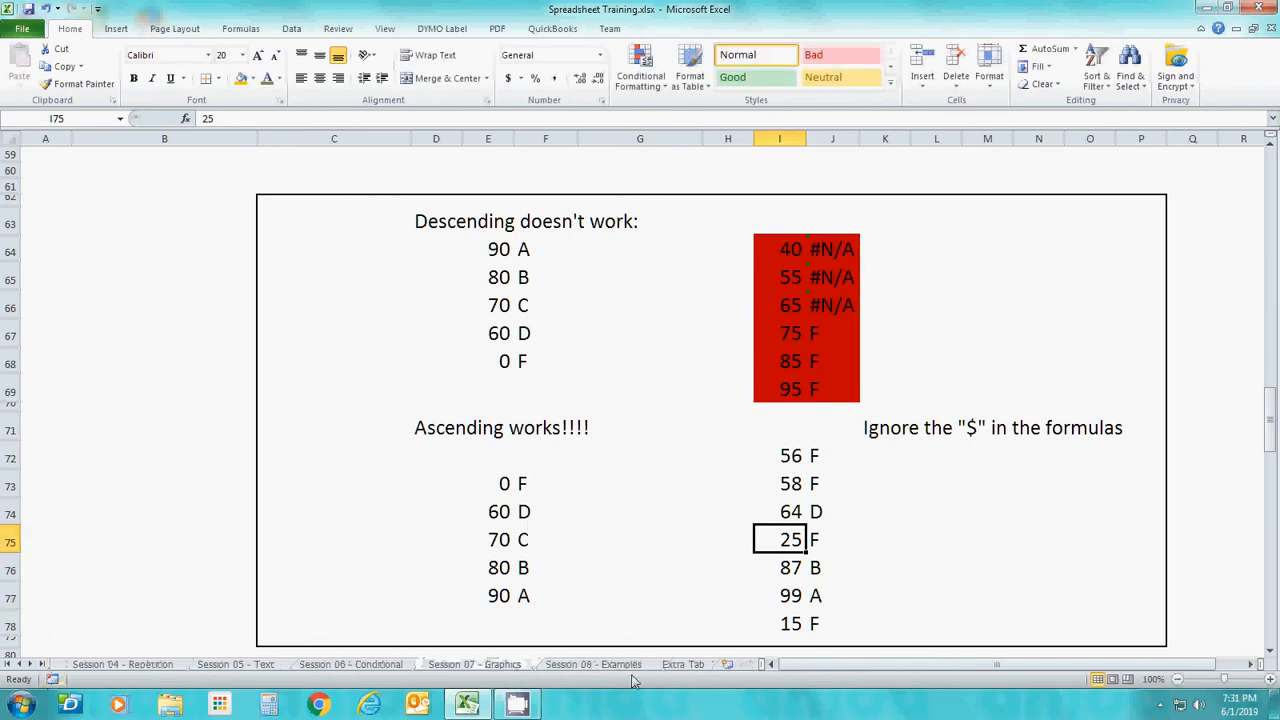
left_click(676, 666)
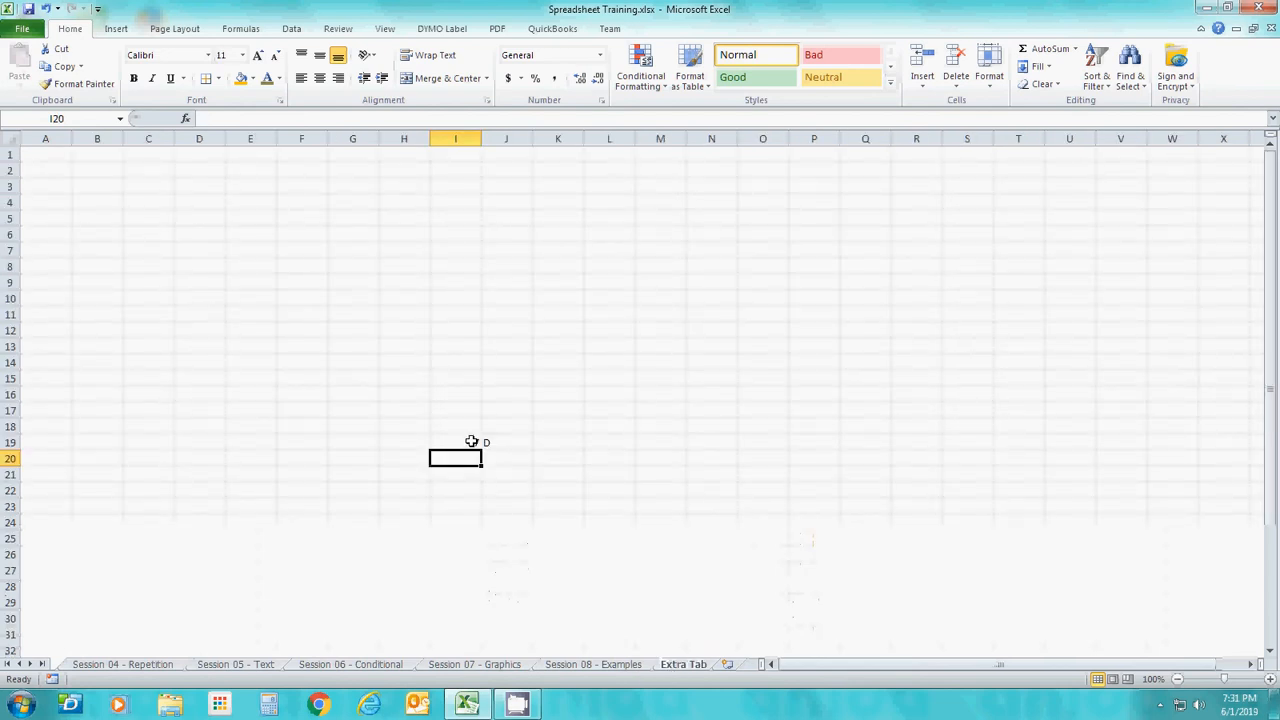
left_click(474, 442)
left_click(491, 442)
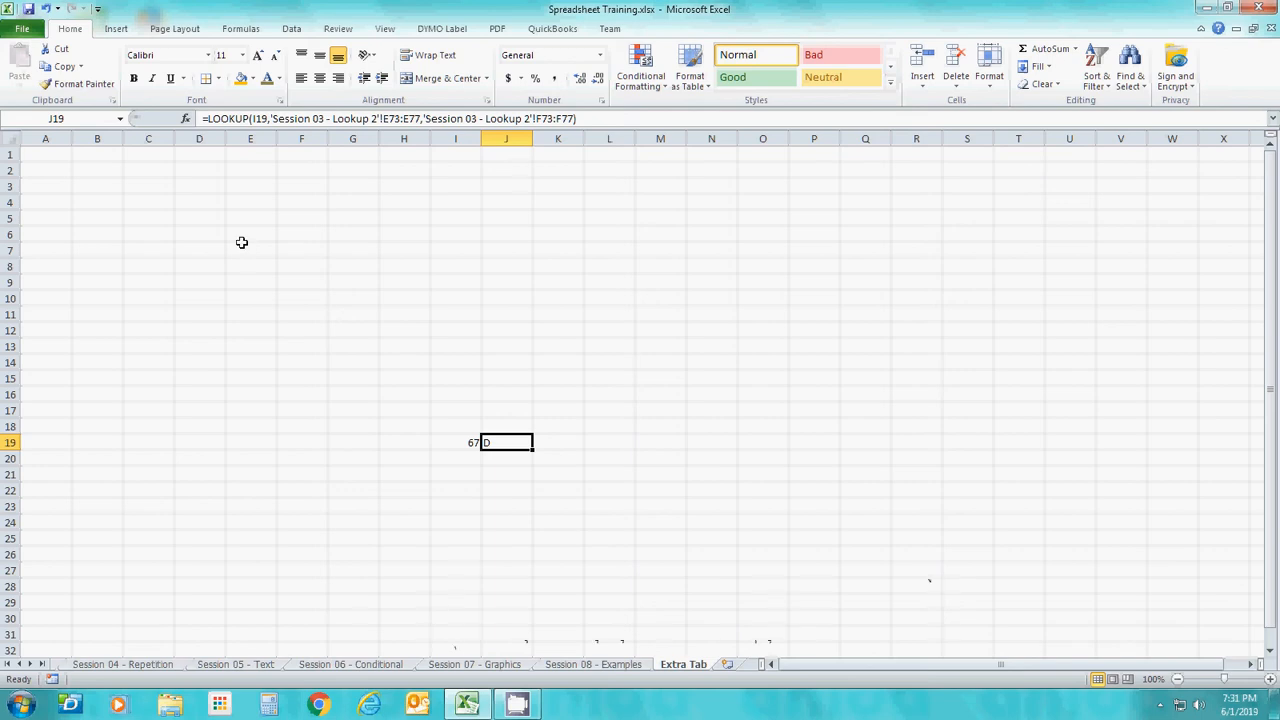
Restore the Session 03 - Lookup 2 sheet's name to "Session 03 - Lookup".
left_click(8, 664)
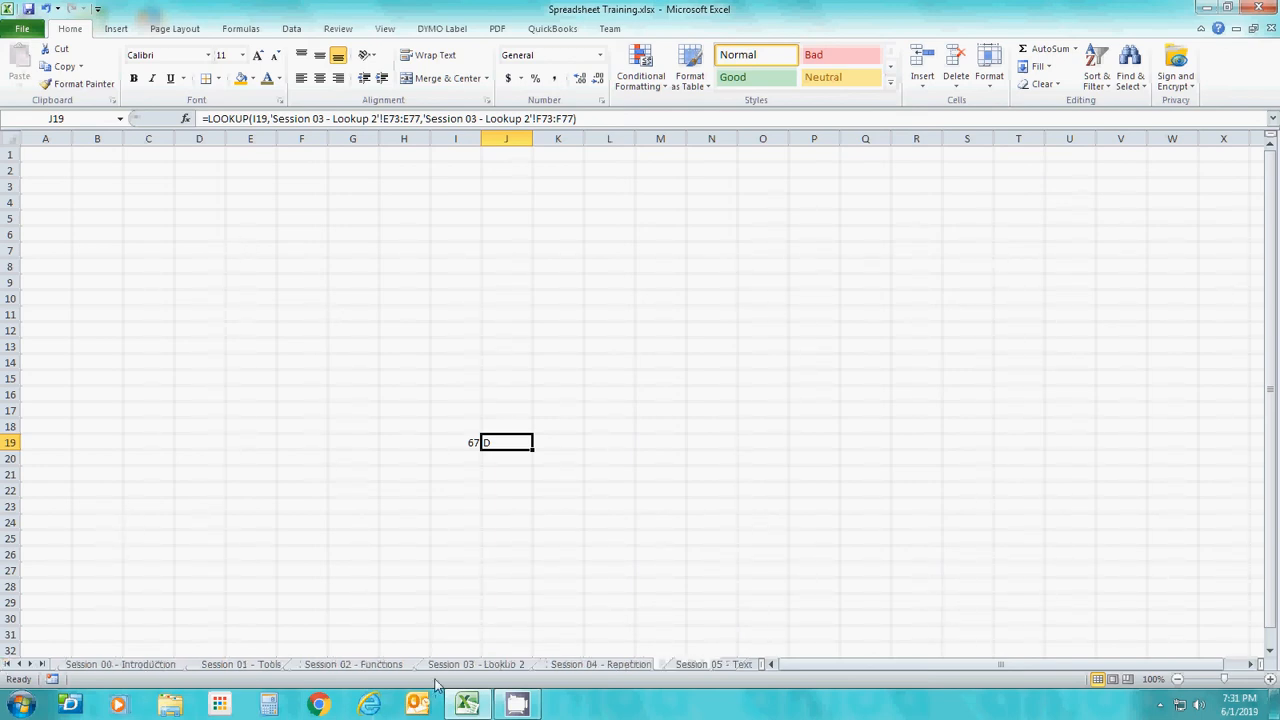
left_click(470, 664)
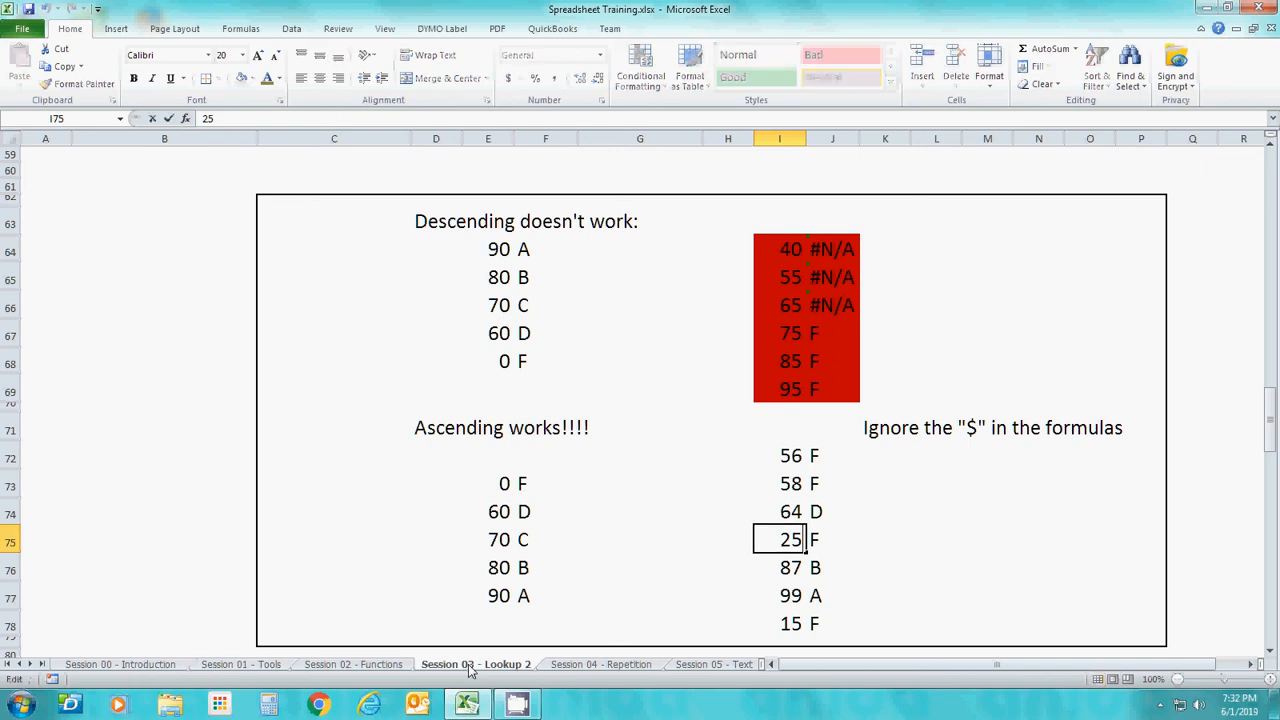
right_click(486, 668)
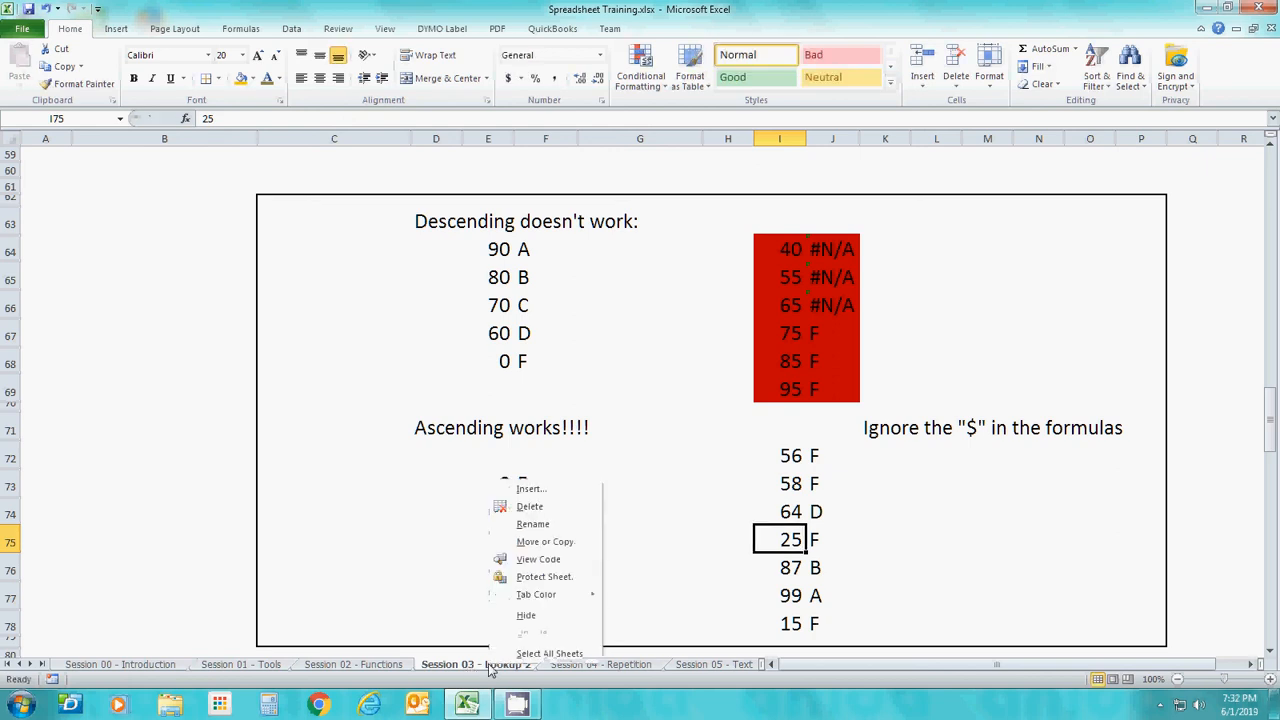
left_click(545, 520)
key("BackSpace")
key("BackSpace")
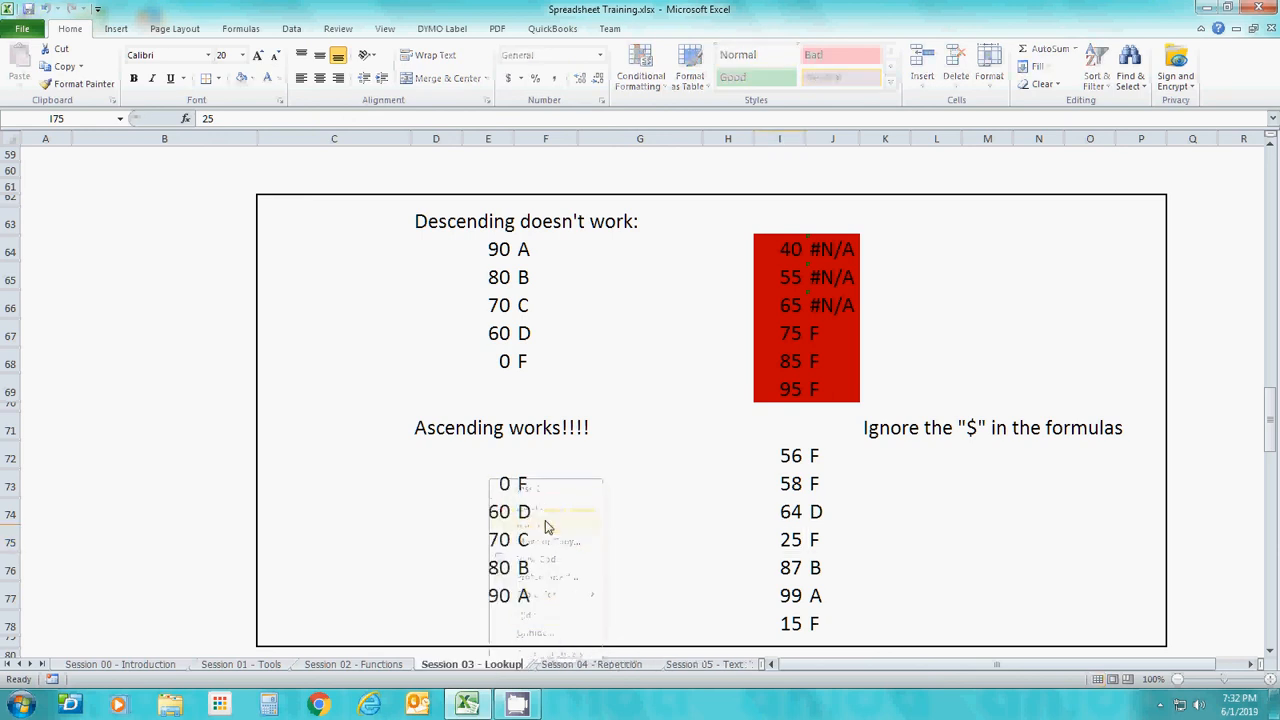
key("Return")
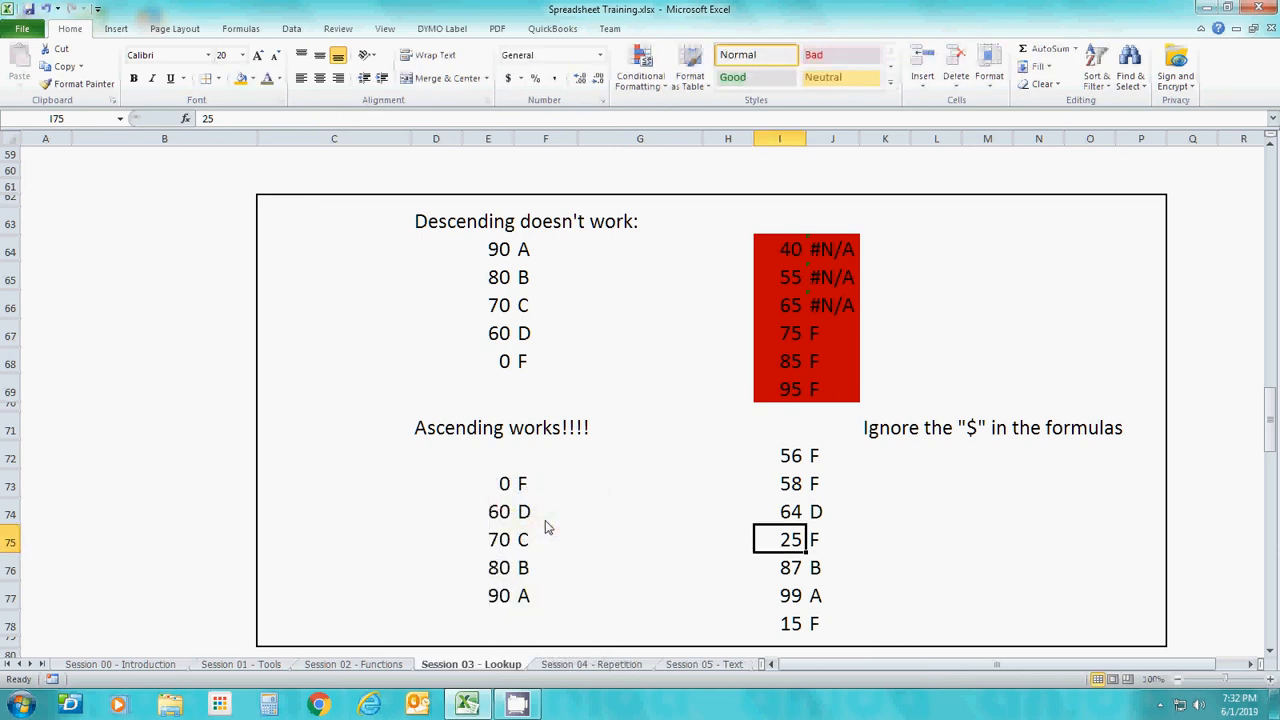